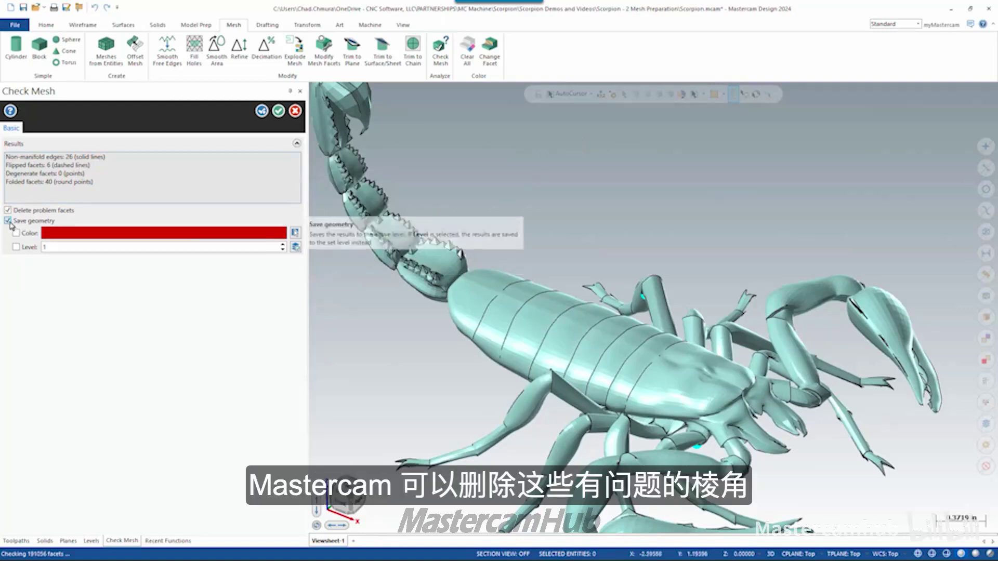
- Delete the problem facets found by the mesh check on the scorpion without saving their geometry
left_click(25, 219)
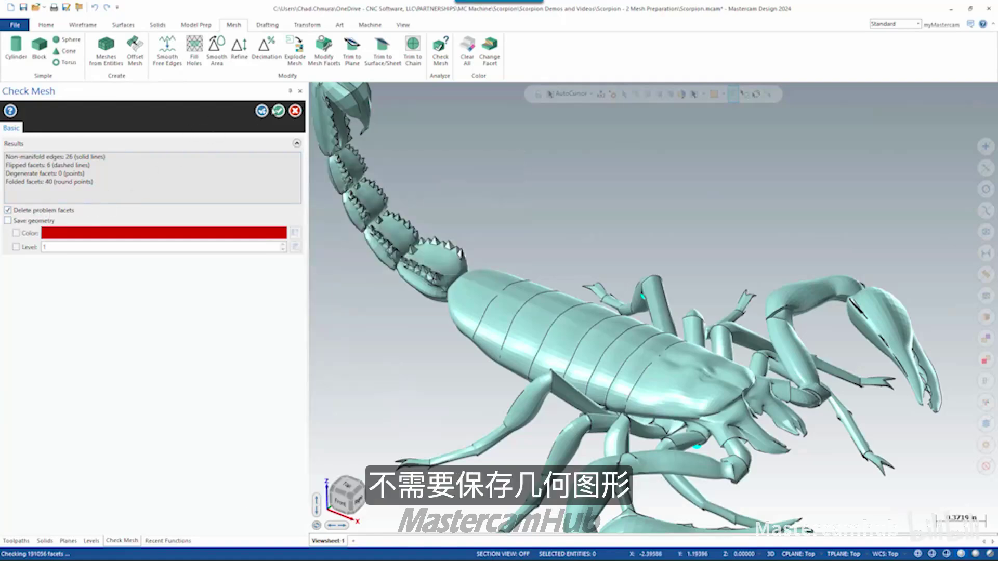
scroll(645, 296, "up", 8)
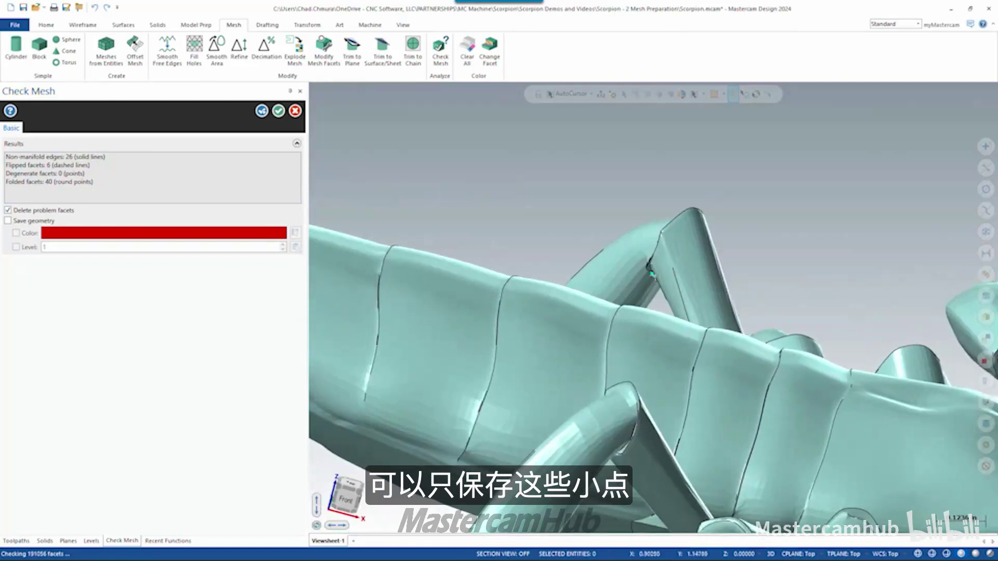
scroll(652, 273, "down", 5)
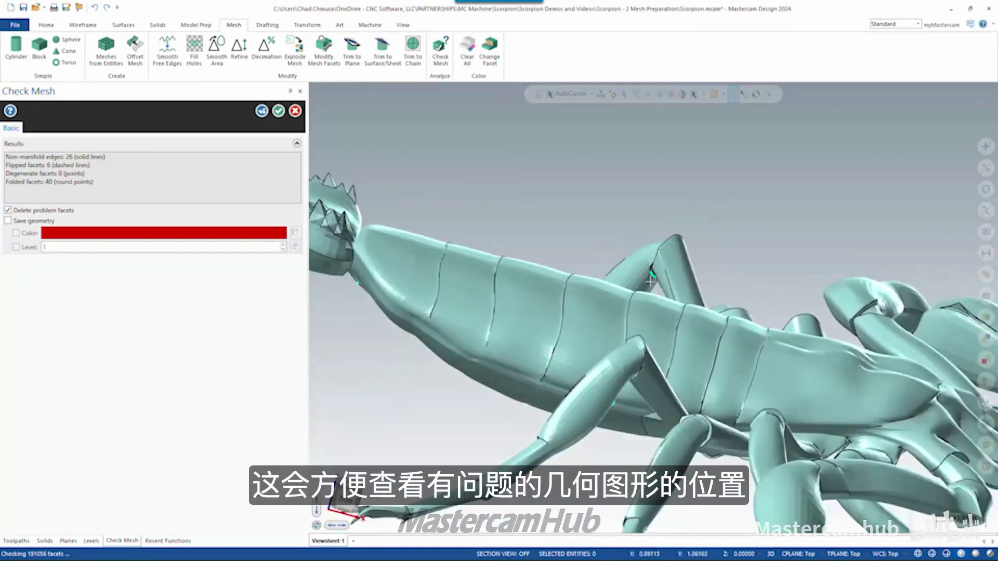
scroll(650, 280, "down", 5)
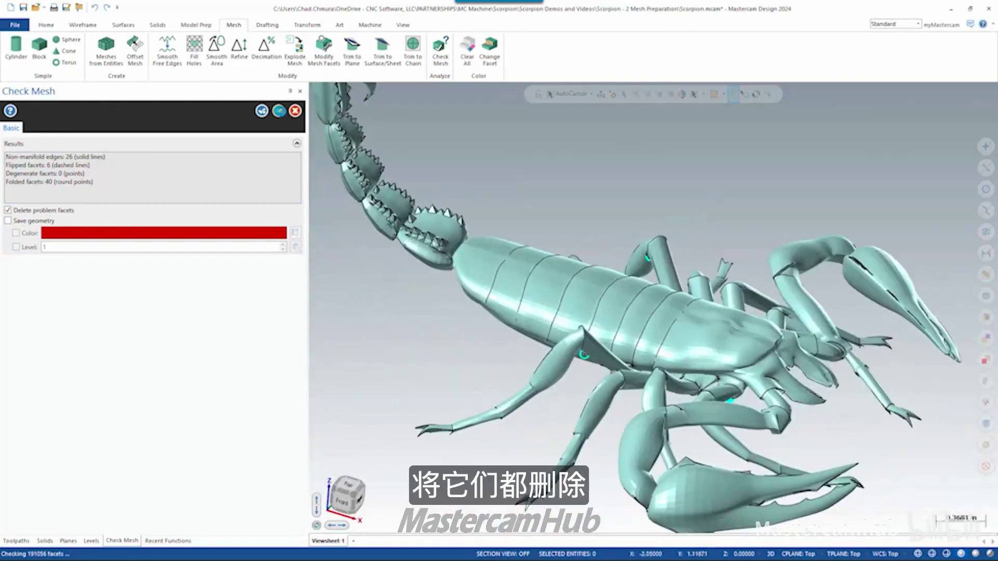
left_click(262, 111)
scroll(659, 208, "down", 3)
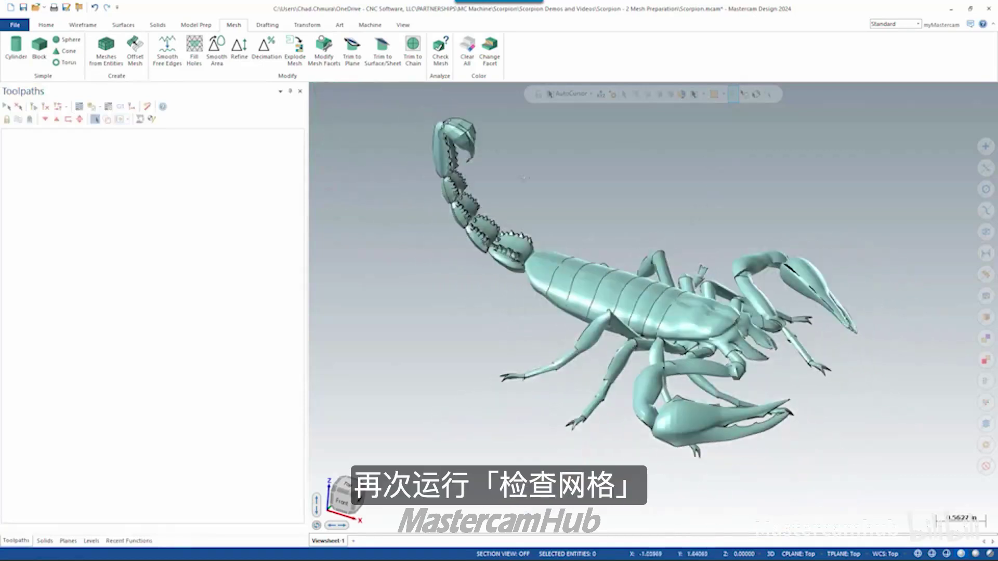
- Run Check Mesh on the cleaned scorpion again to look for remaining problems, and close the check
left_click(440, 50)
left_click(562, 255)
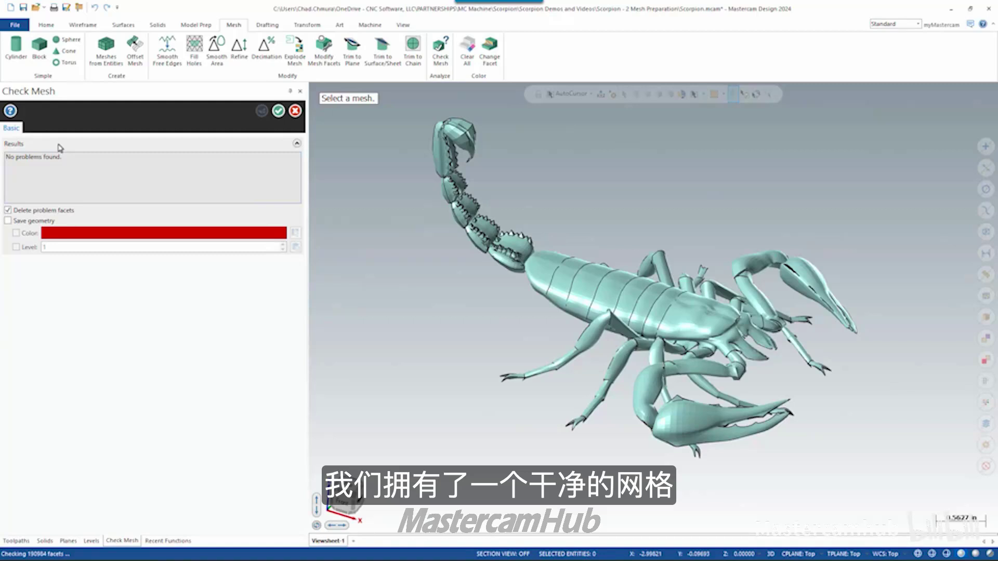
left_click(295, 111)
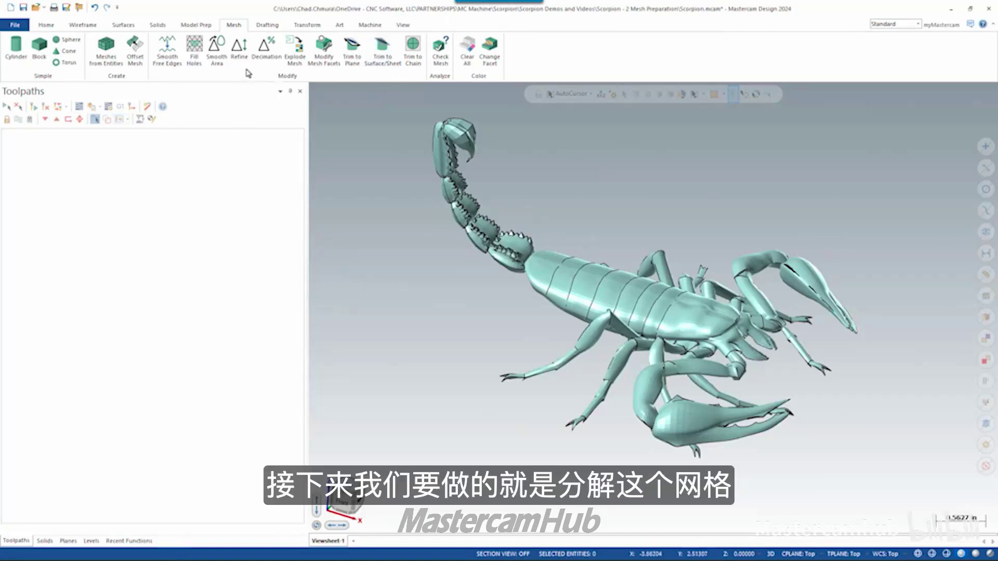
- Select the scorpion mesh and examine in the levels list how many entities make up the model
left_click(559, 271)
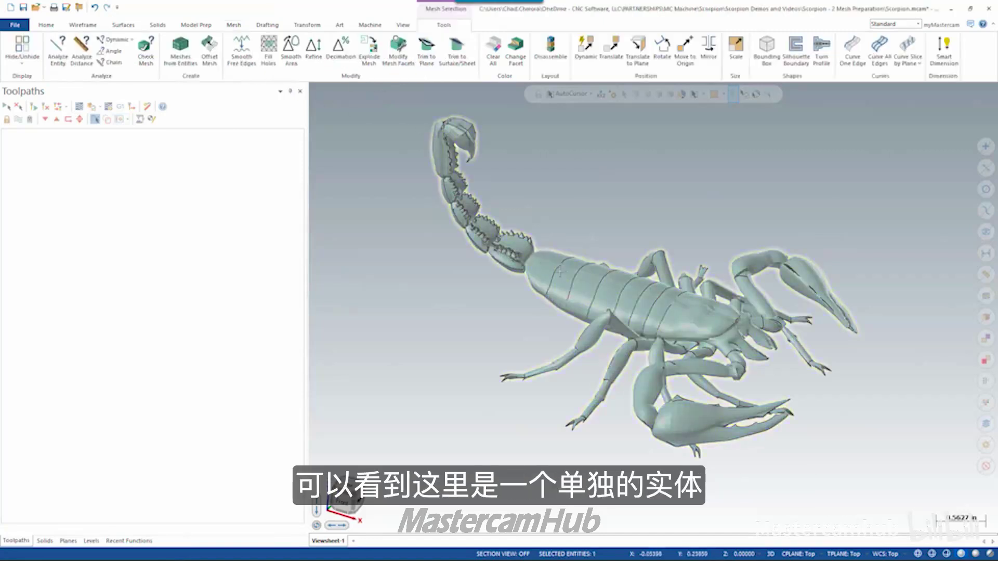
left_click(91, 541)
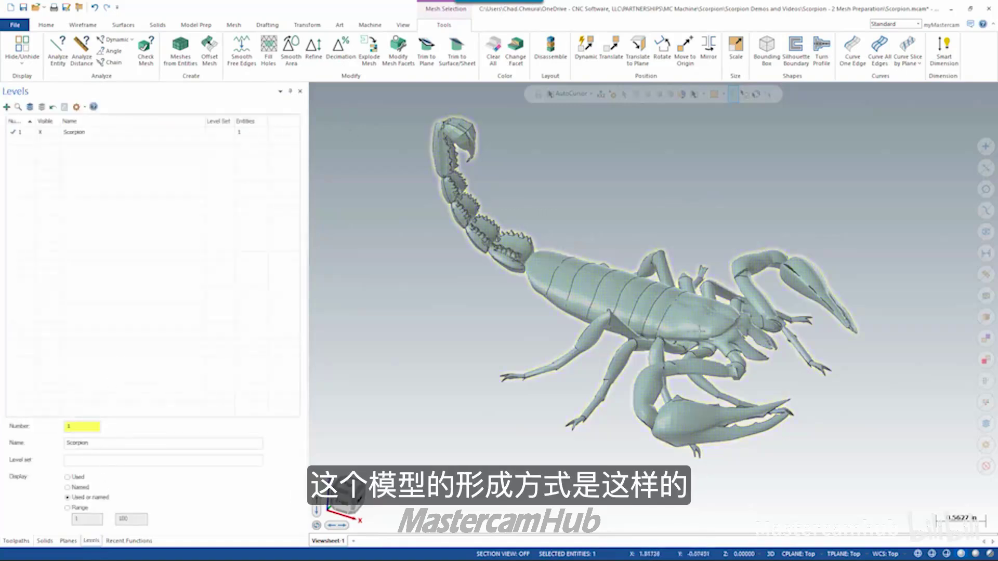
left_click(532, 167)
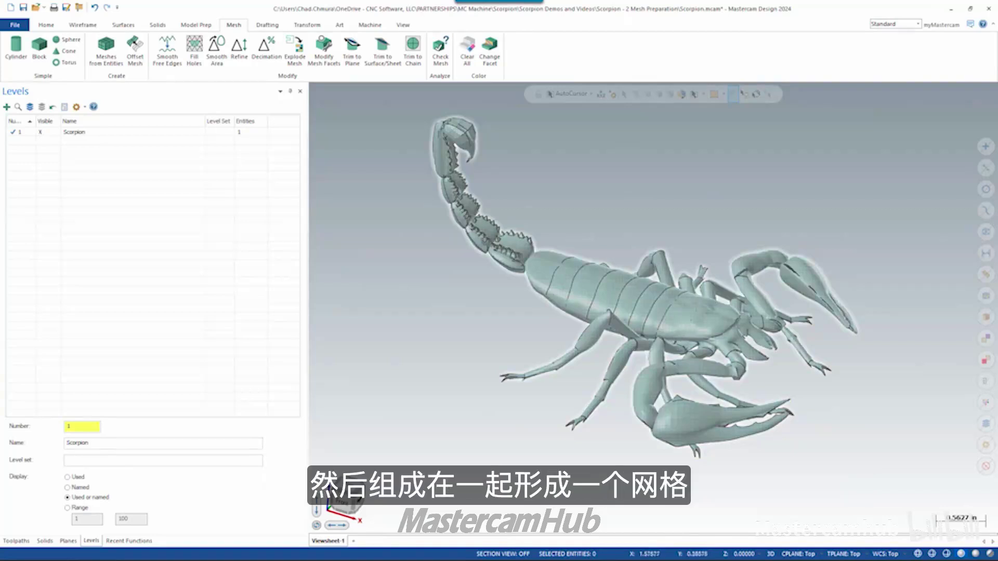
- Explode a copy of the scorpion mesh into separate bodies with Split disjointed mesh enabled, previewing the result before accepting it
left_click(295, 49)
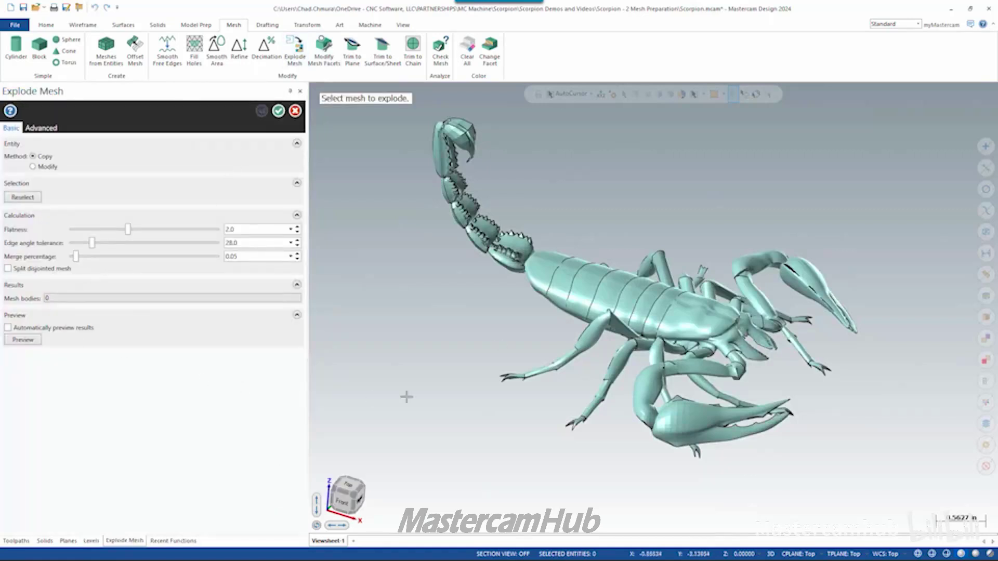
left_click(567, 250)
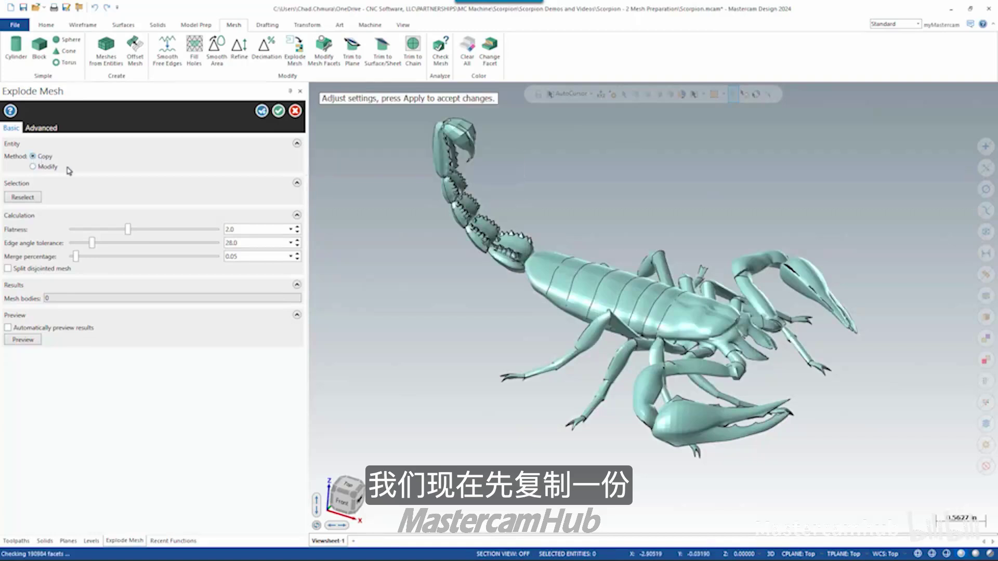
left_click(9, 269)
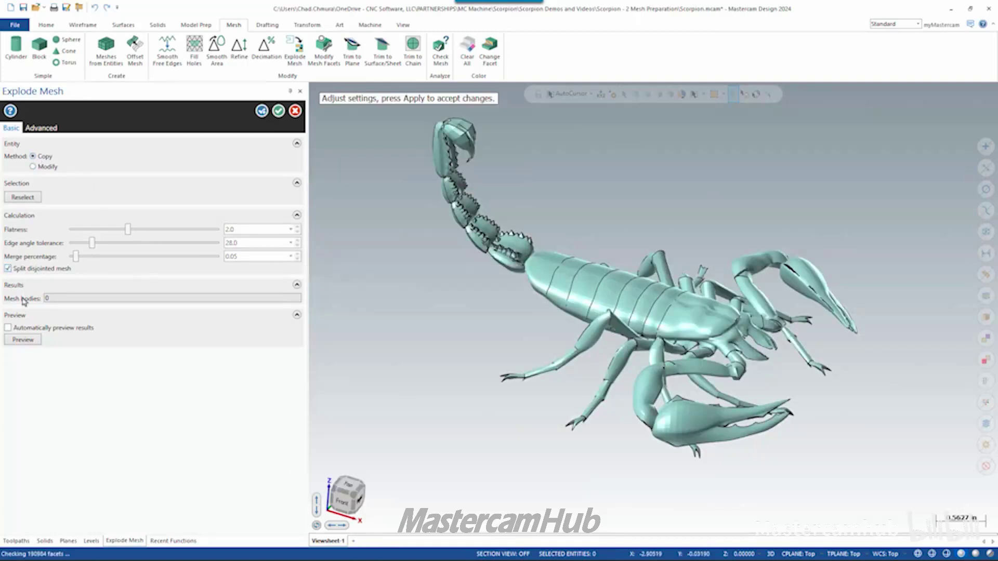
left_click(24, 340)
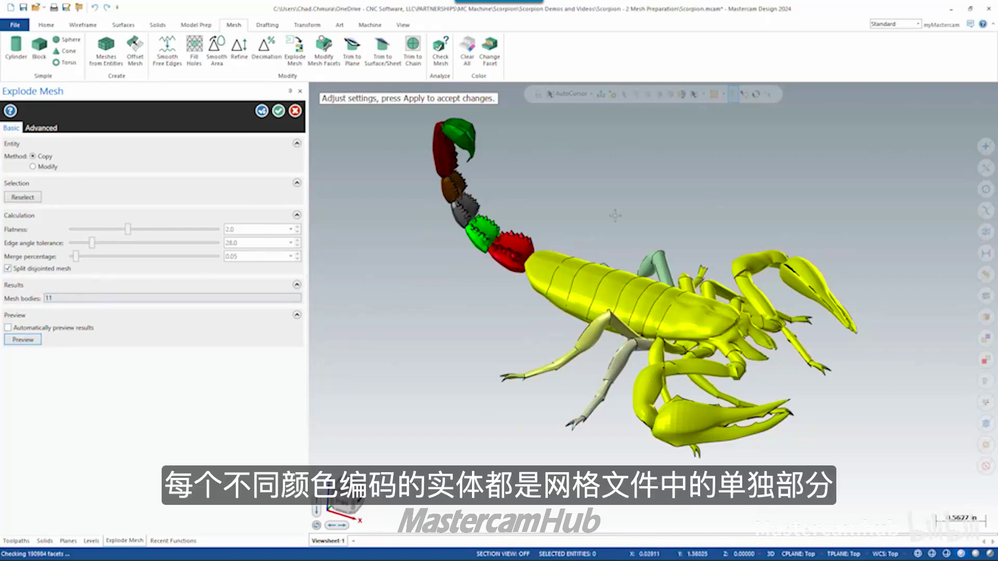
left_click(278, 111)
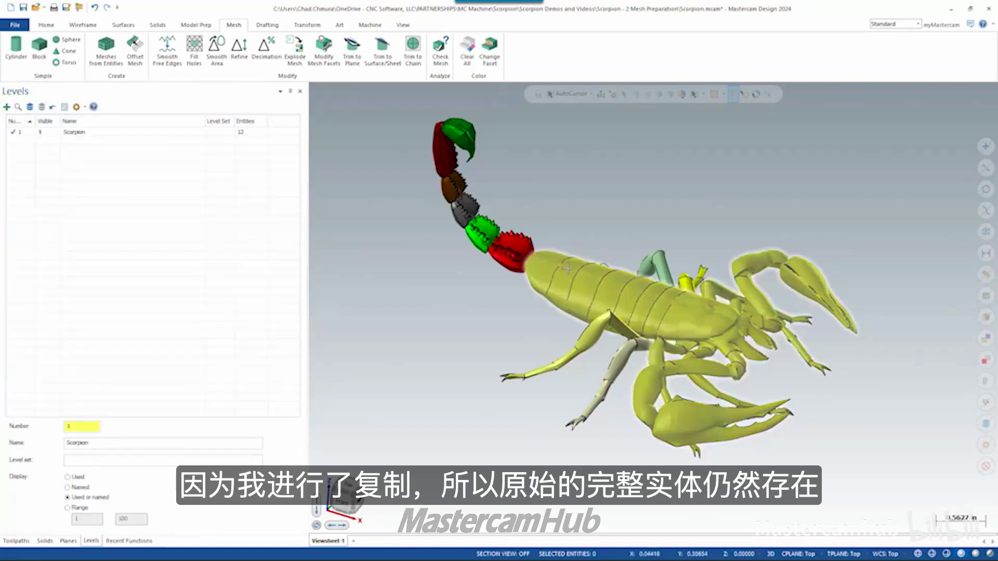
- Move the original one-piece scorpion mesh to a new level instead of the active one, and hide that level
left_click(528, 250)
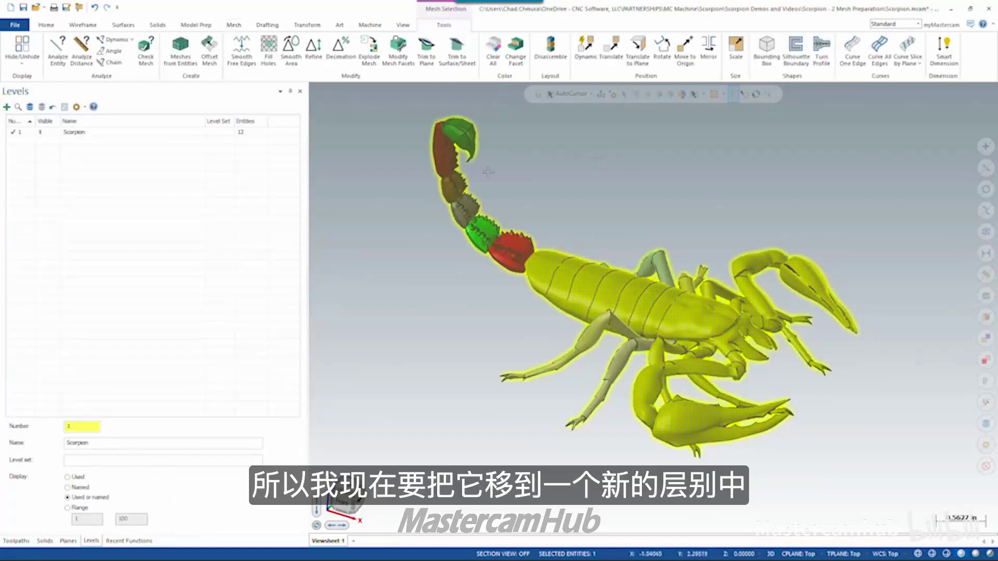
right_click(339, 187)
left_click(457, 162)
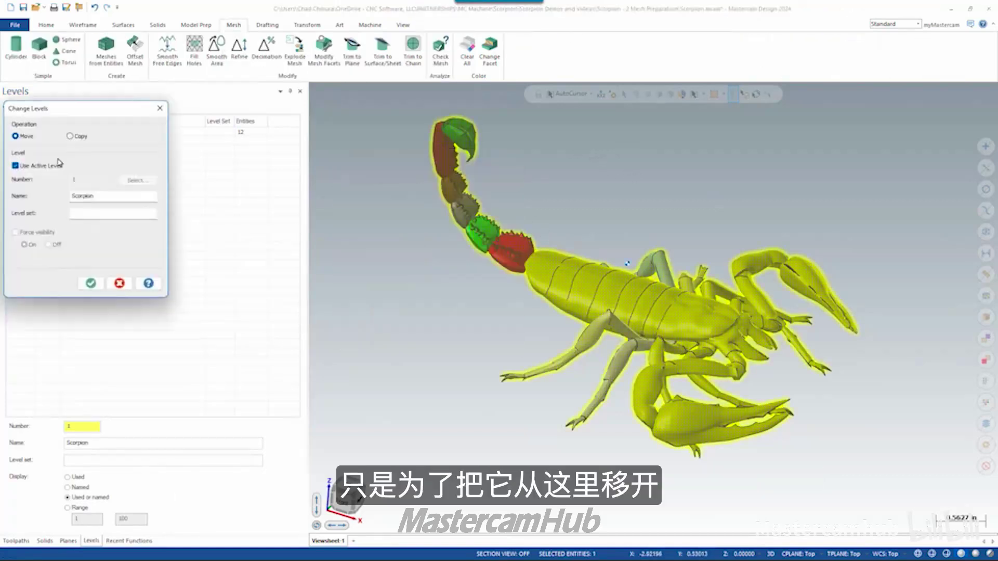
left_click(35, 167)
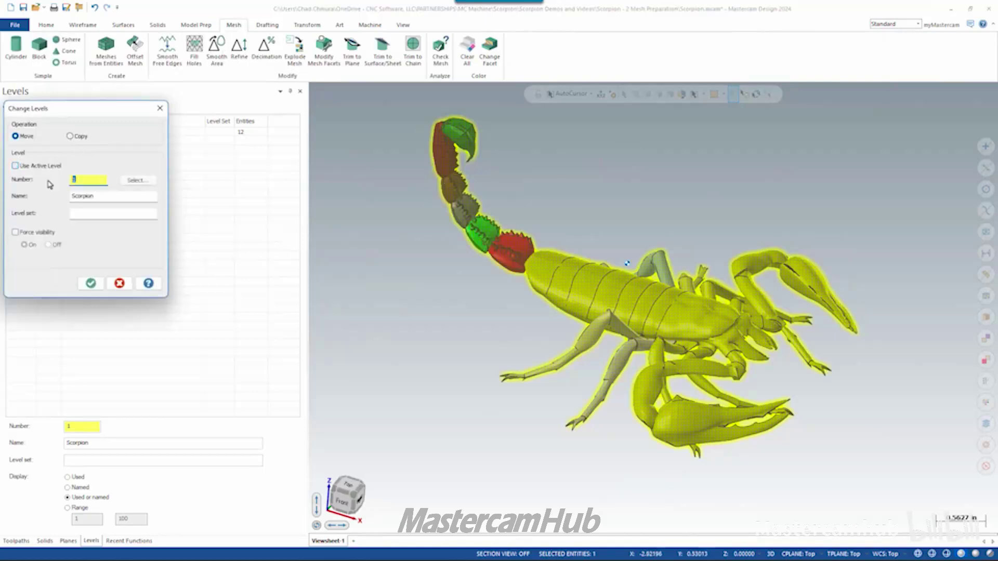
key("Return")
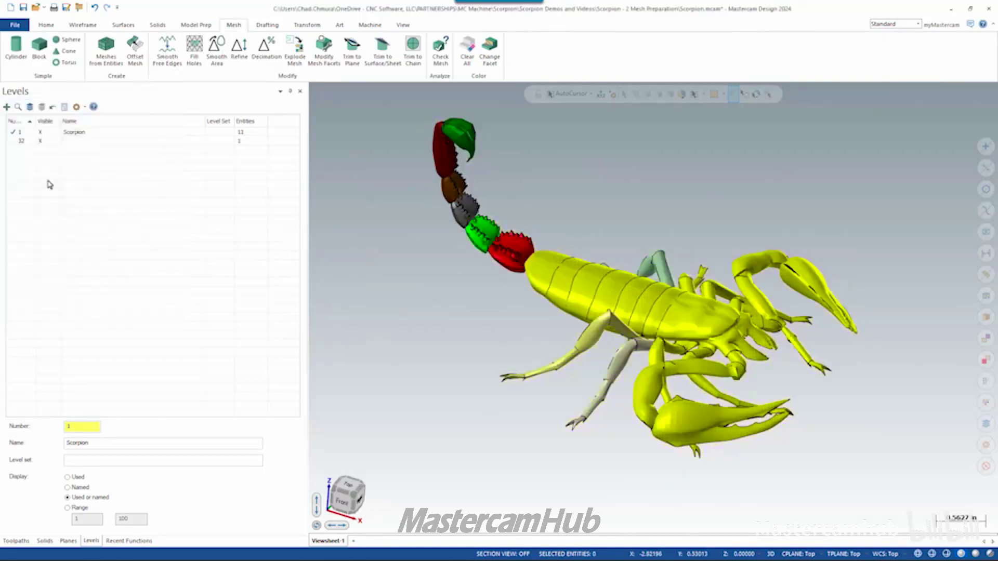
left_click(44, 142)
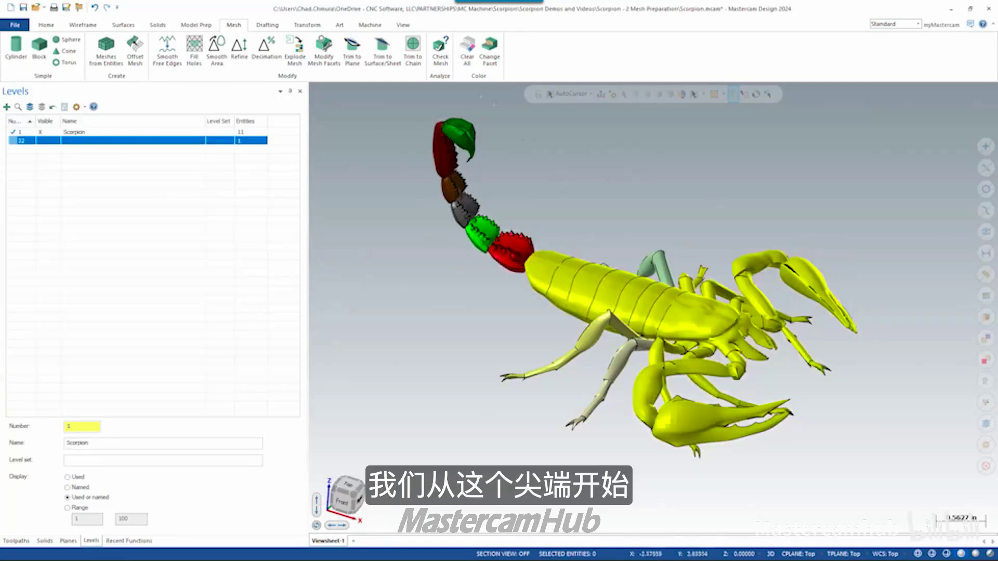
- Show the mesh facet edges to examine the triangles on the green stinger tip
scroll(471, 177, "up", 5)
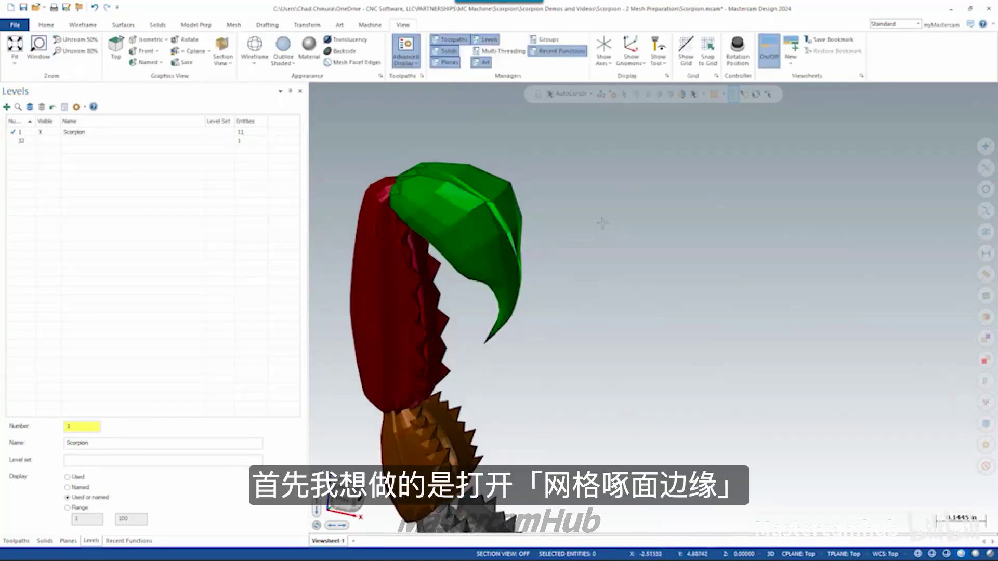
left_click(345, 63)
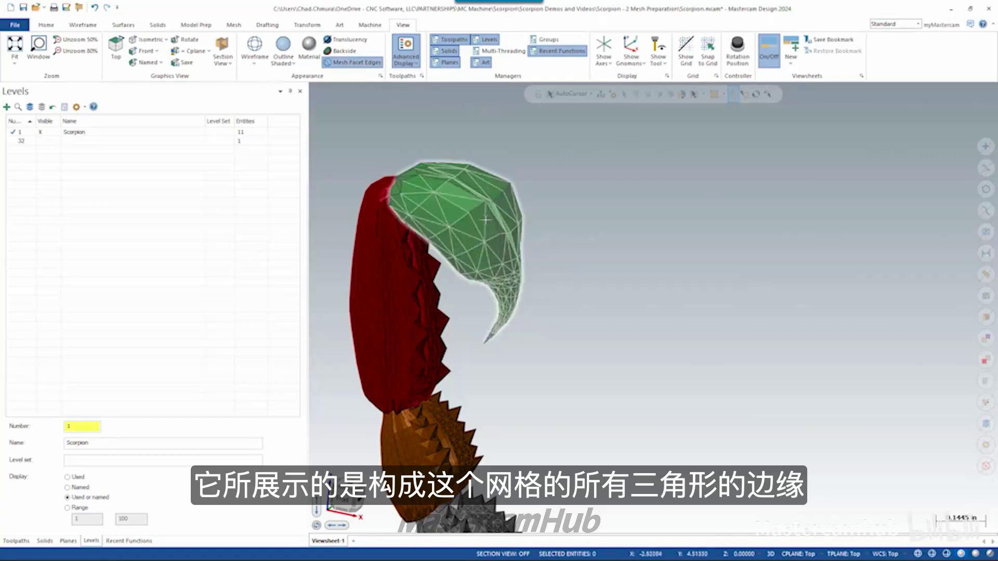
middle_click_drag(554, 293, 509, 286)
scroll(485, 203, "up", 3)
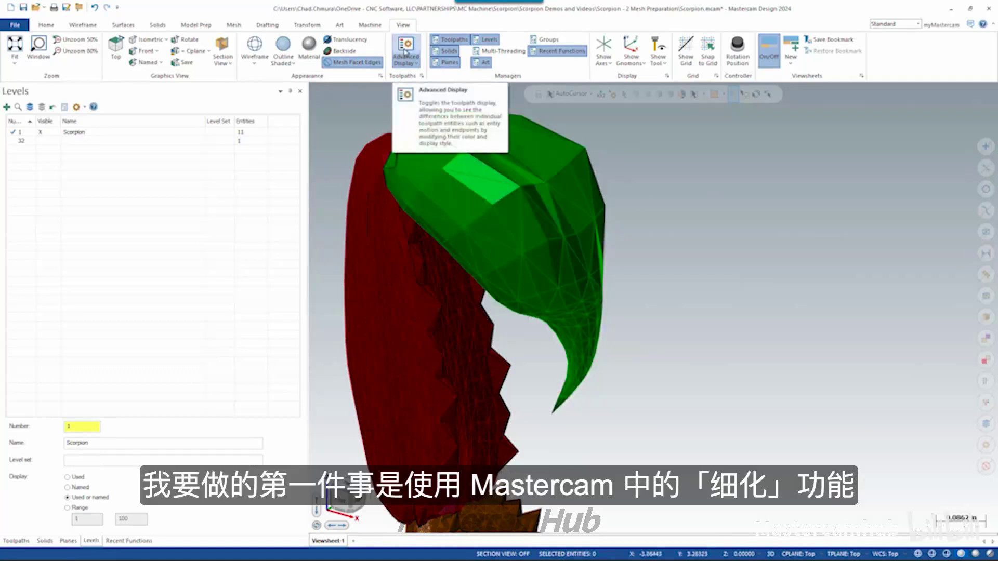
- Start a Refine of the whole green stinger-tip mesh and set the average edge length to 0.01
left_click(234, 24)
left_click(239, 48)
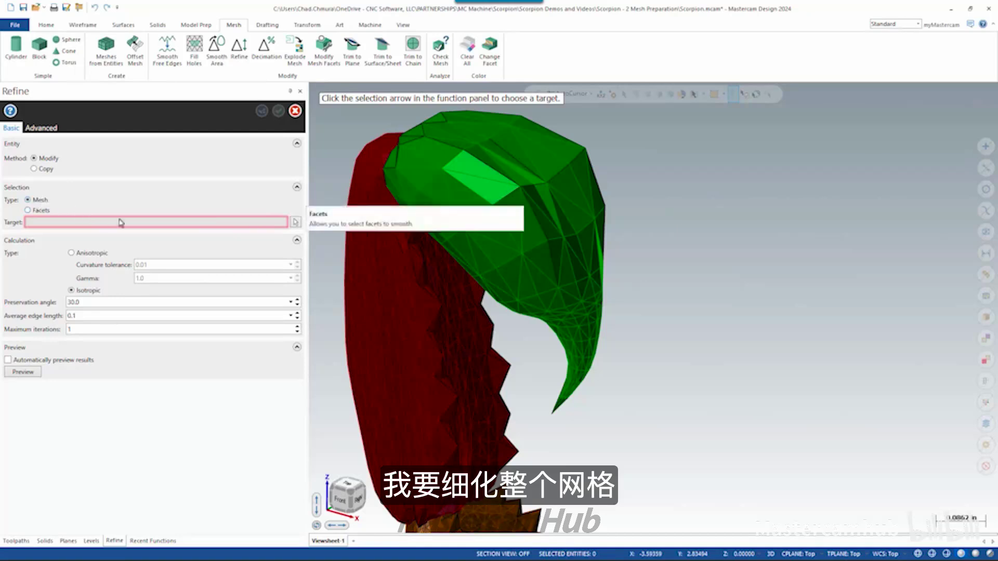
left_click(295, 222)
left_click(540, 183)
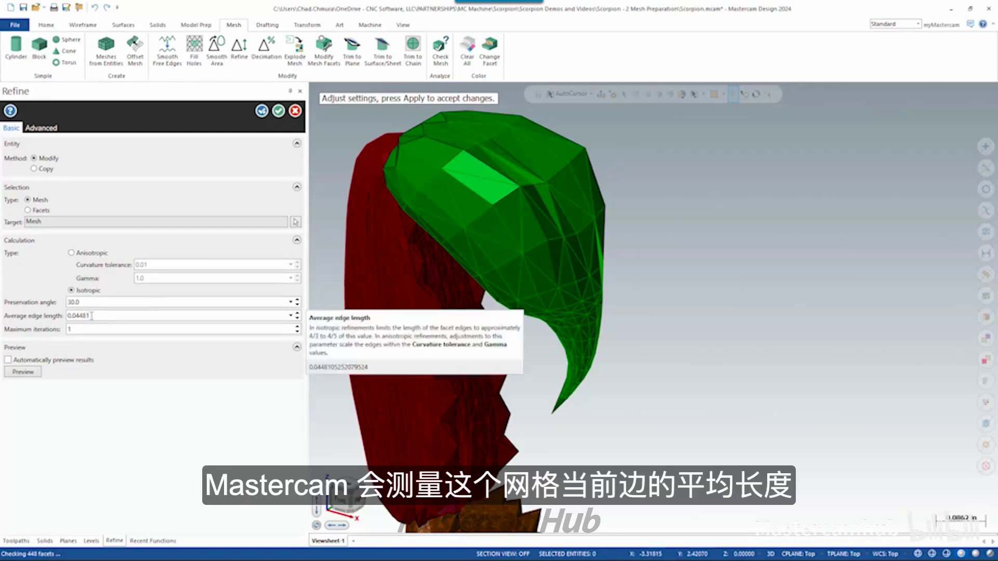
left_click(75, 317)
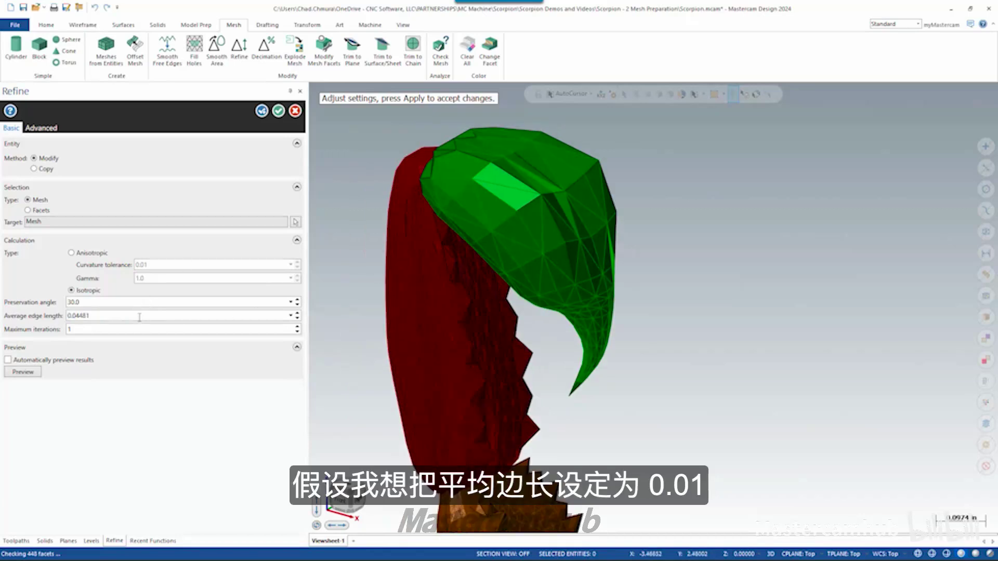
left_click(140, 317)
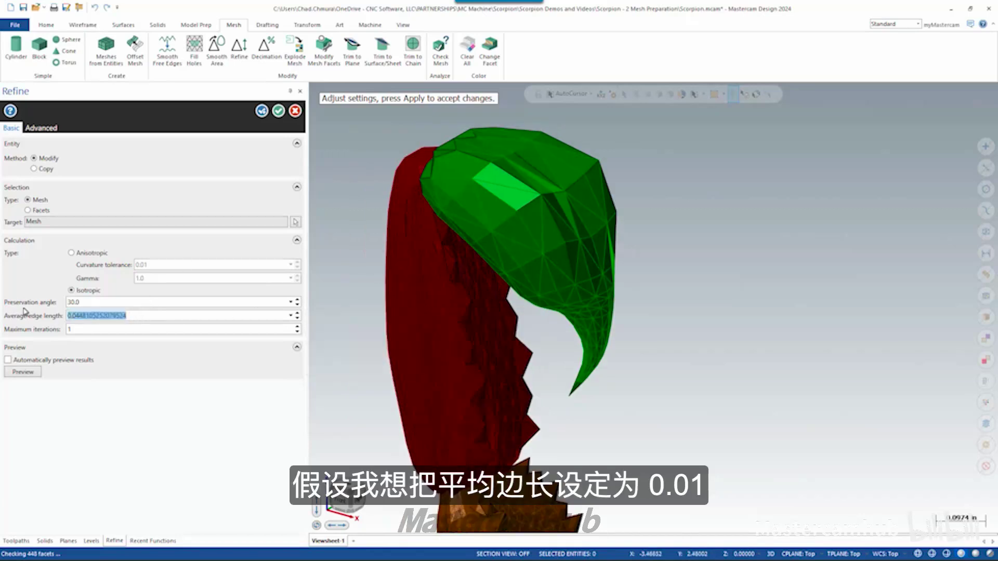
type(".01")
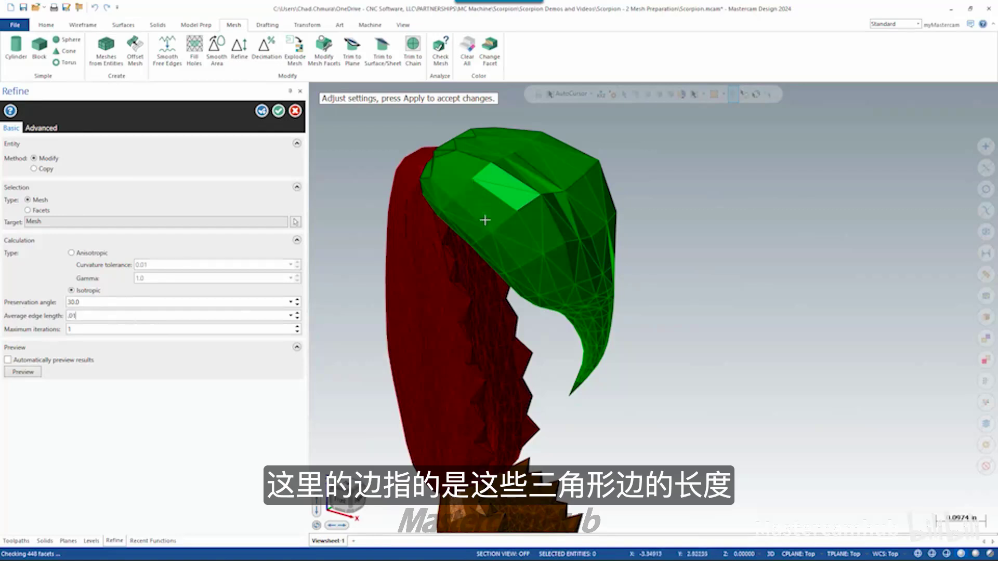
- Compare the facet sizes on the stinger tip, set the maximum refine iterations to 3 and preview the refinement
scroll(566, 283, "up", 6)
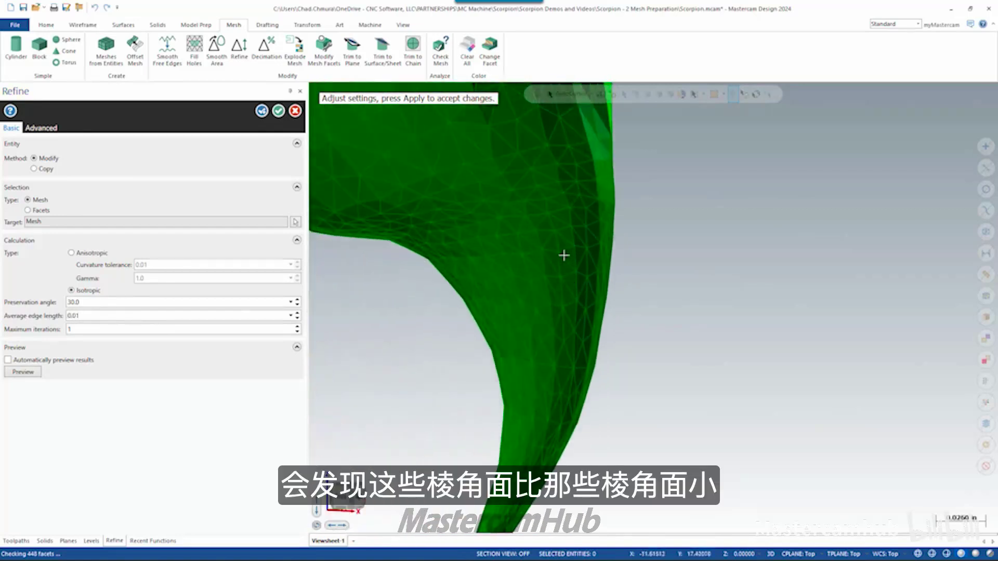
scroll(586, 330, "down", 5)
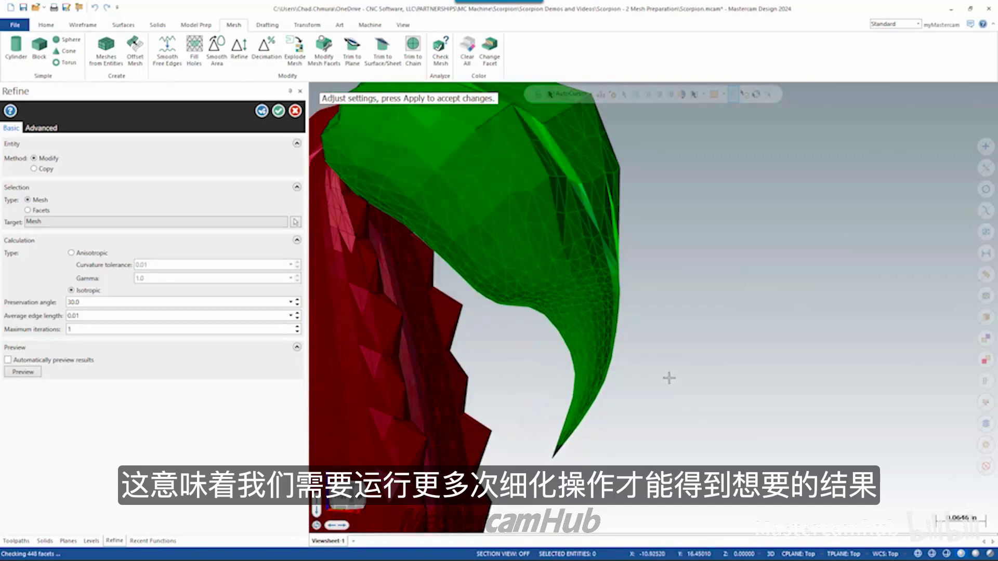
left_click(297, 326)
left_click(297, 327)
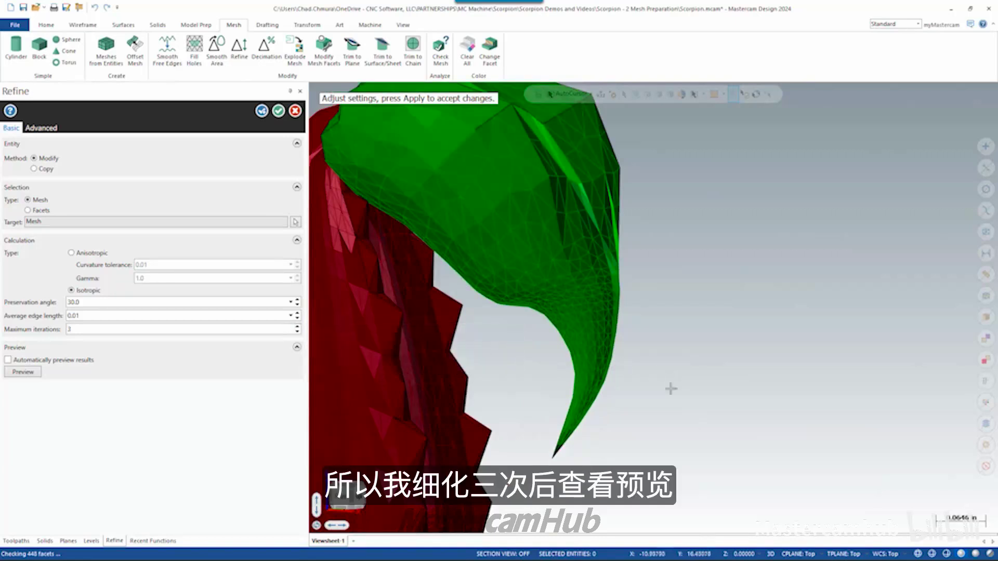
scroll(670, 389, "down", 3)
left_click(23, 371)
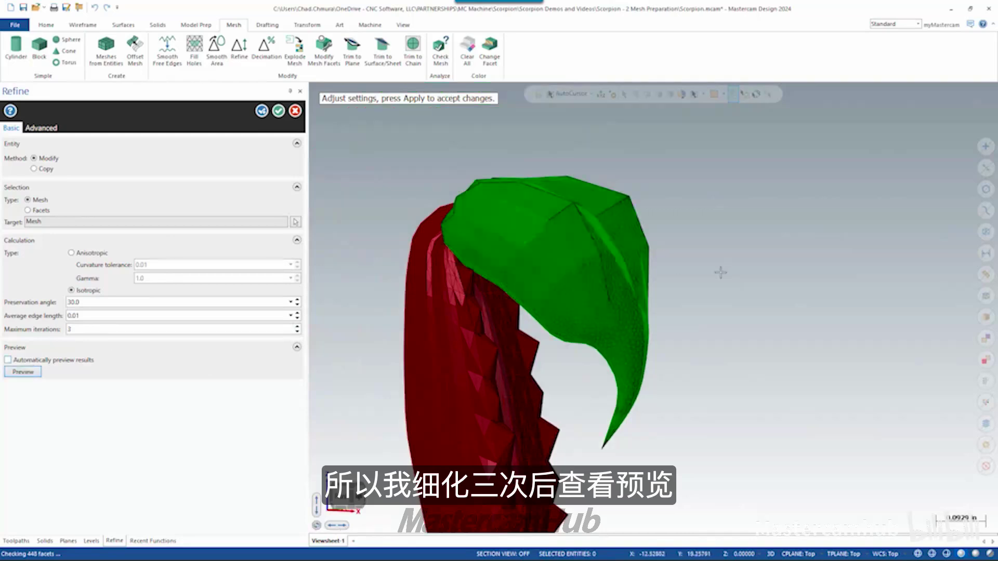
scroll(659, 271, "up", 3)
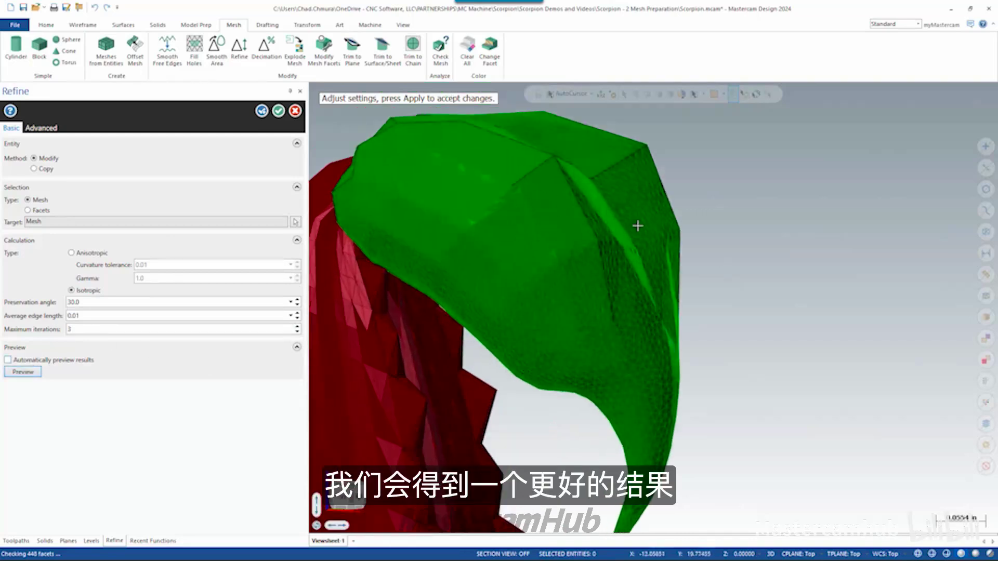
- Set the maximum refine iterations to 7 and preview the stinger-tip refinement
left_click_drag(74, 330, 46, 332)
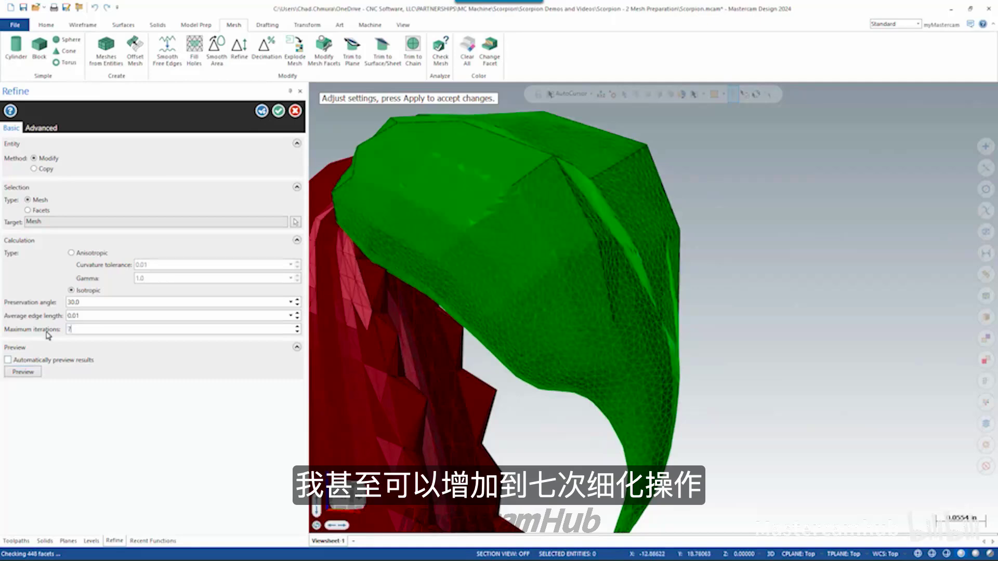
type("7")
left_click(23, 372)
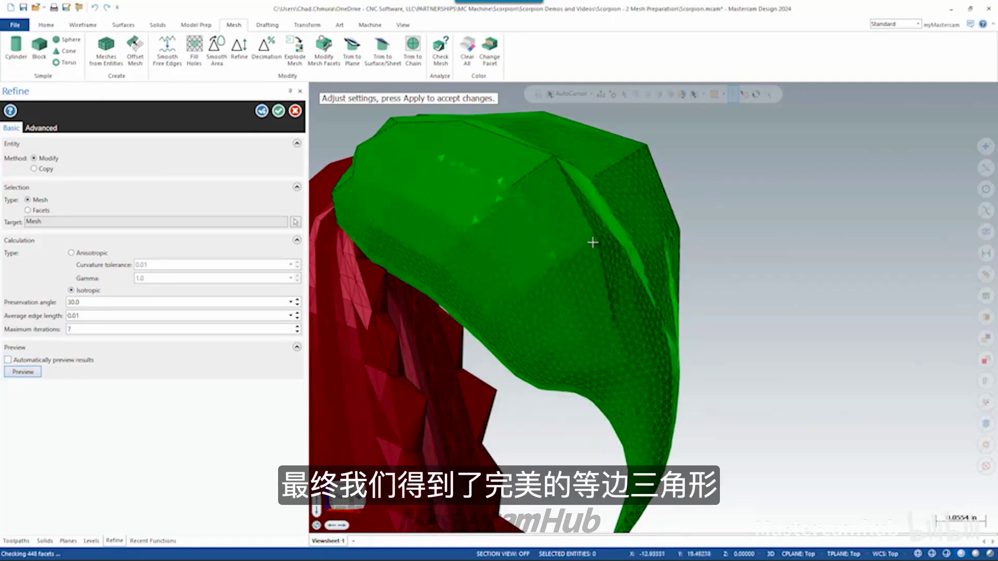
- Accept the stinger-tip refinement and compare its facets with those of the adjoining dark red tail segment
scroll(593, 242, "up", 5)
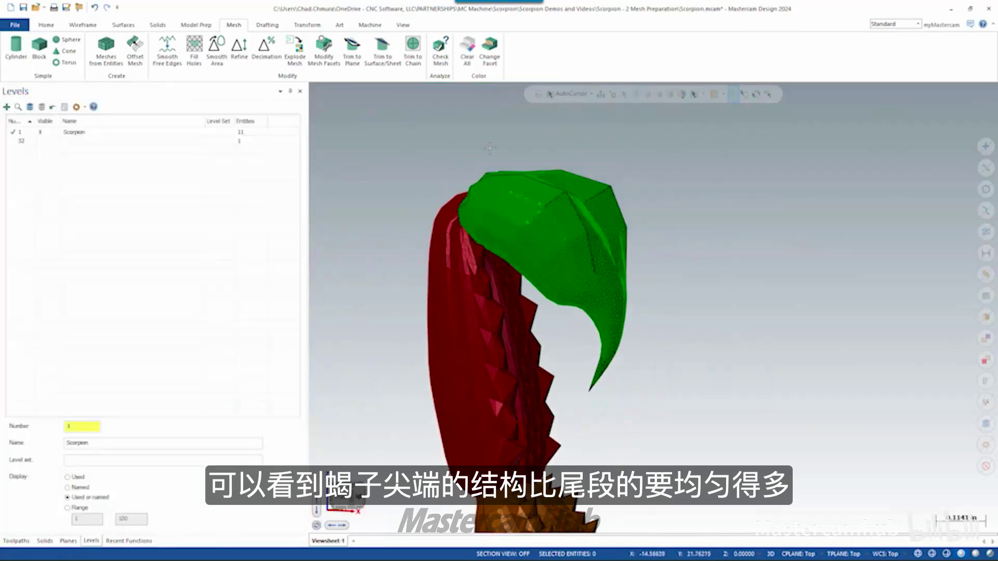
middle_click_drag(588, 272, 863, 226)
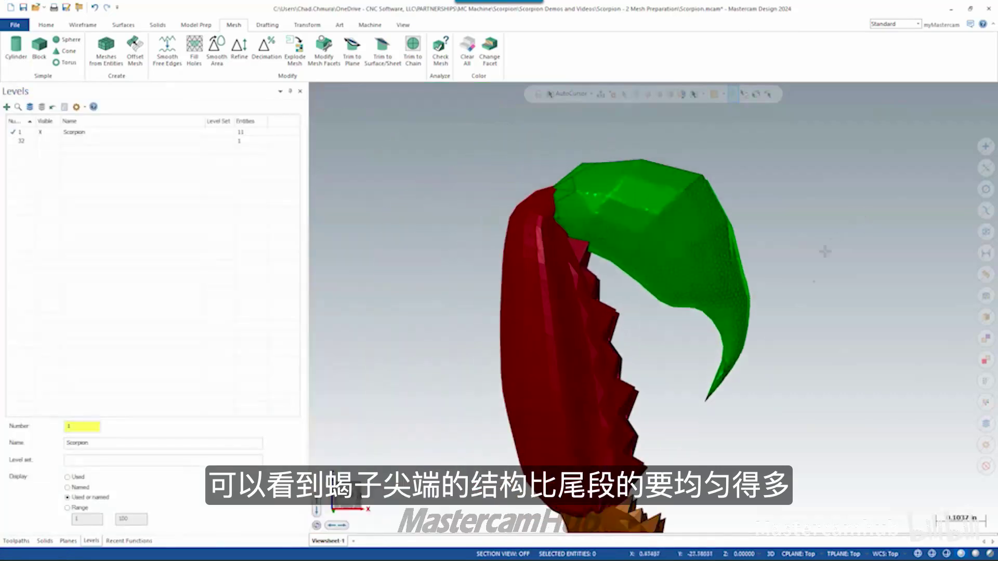
scroll(684, 295, "up", 5)
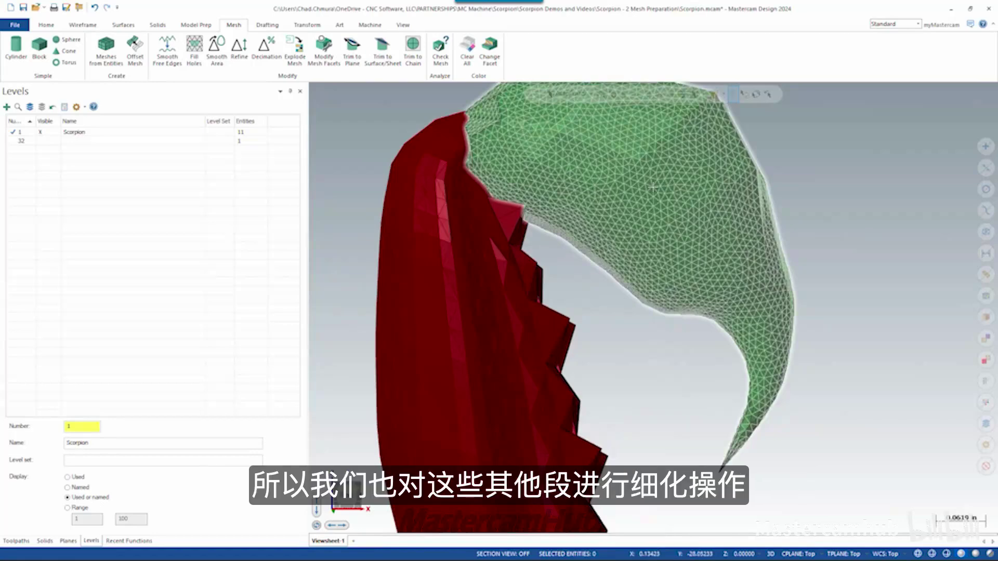
scroll(653, 187, "down", 7)
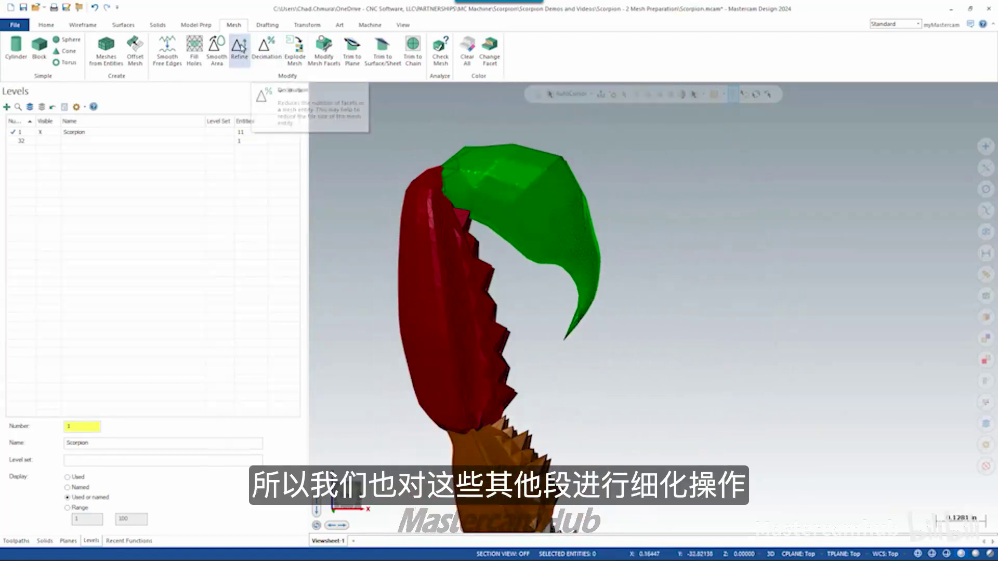
- Refine the whole dark red tail segment with an average edge length of 0.01, preview the facets and apply it
left_click(240, 50)
left_click(296, 222)
left_click(455, 292)
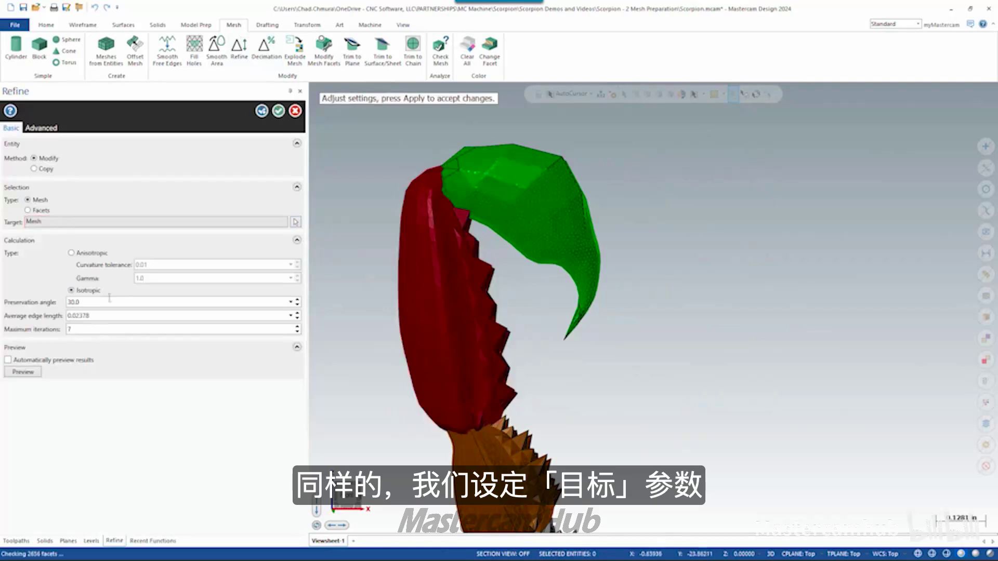
double_click(97, 318)
type(".01")
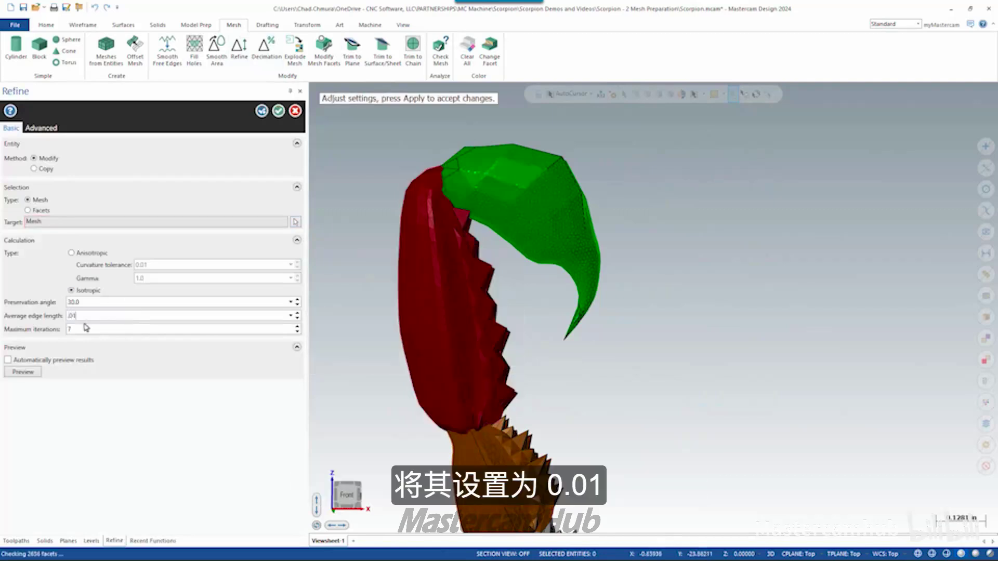
left_click(27, 372)
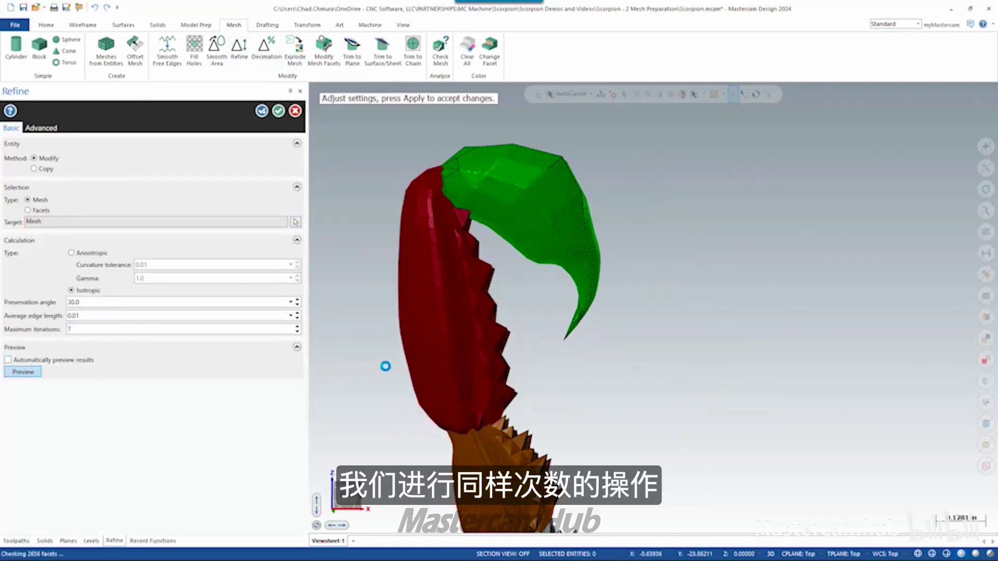
scroll(472, 313, "up", 3)
middle_click_drag(471, 312, 426, 314)
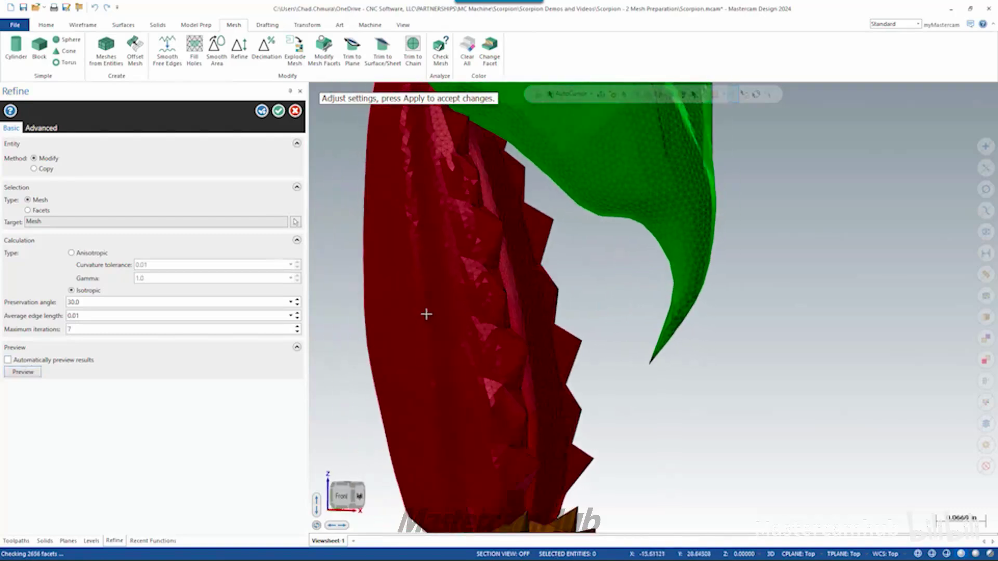
scroll(474, 242, "down", 2)
left_click(262, 110)
- Refine the whole brown tail segment with an average edge length of 0.01, preview it and accept the refinement
scroll(432, 153, "down", 5)
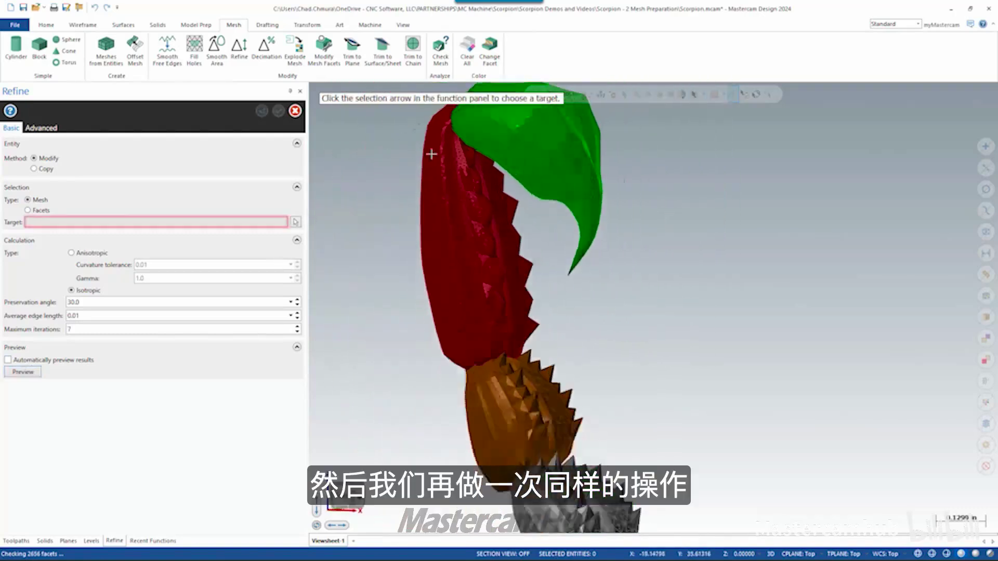
scroll(488, 392, "up", 4)
left_click(295, 222)
left_click(559, 395)
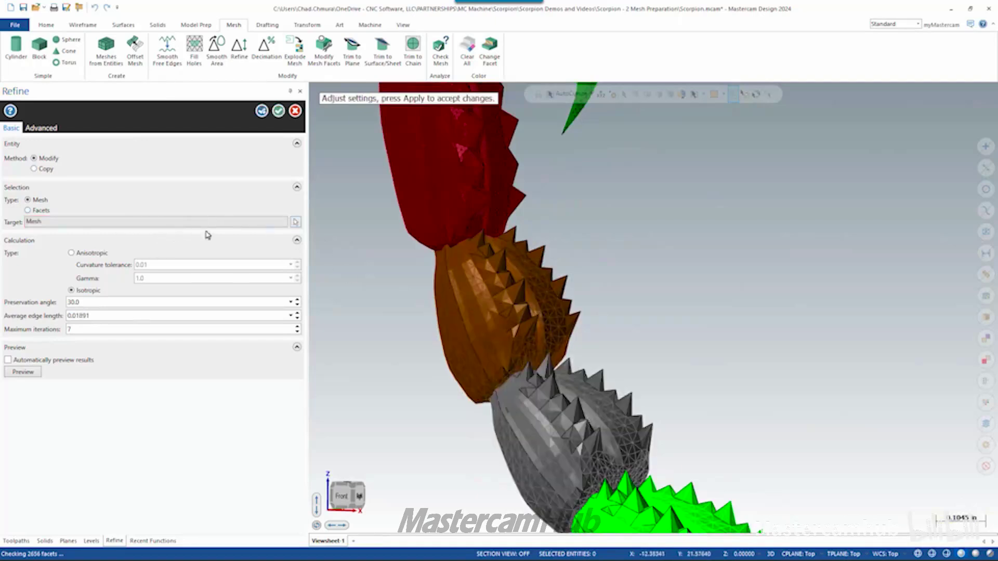
left_click(295, 222)
left_click(468, 312)
double_click(103, 315)
key("BackSpace")
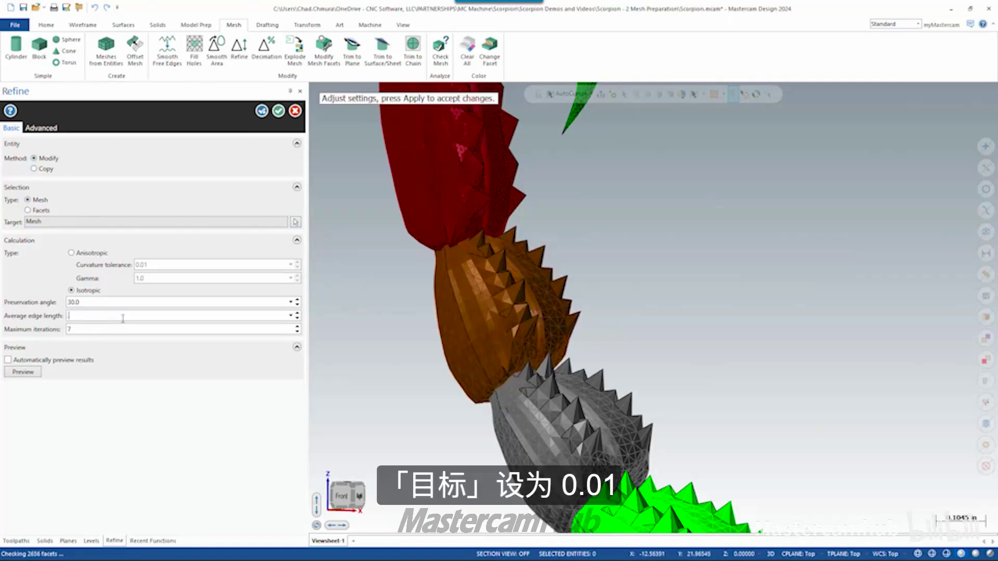
left_click(22, 372)
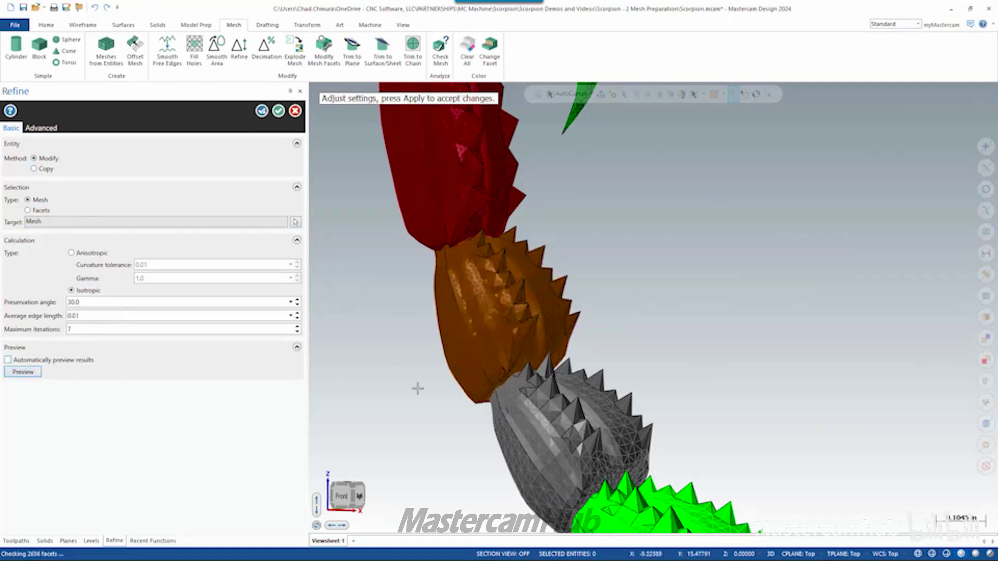
scroll(540, 379, "down", 3)
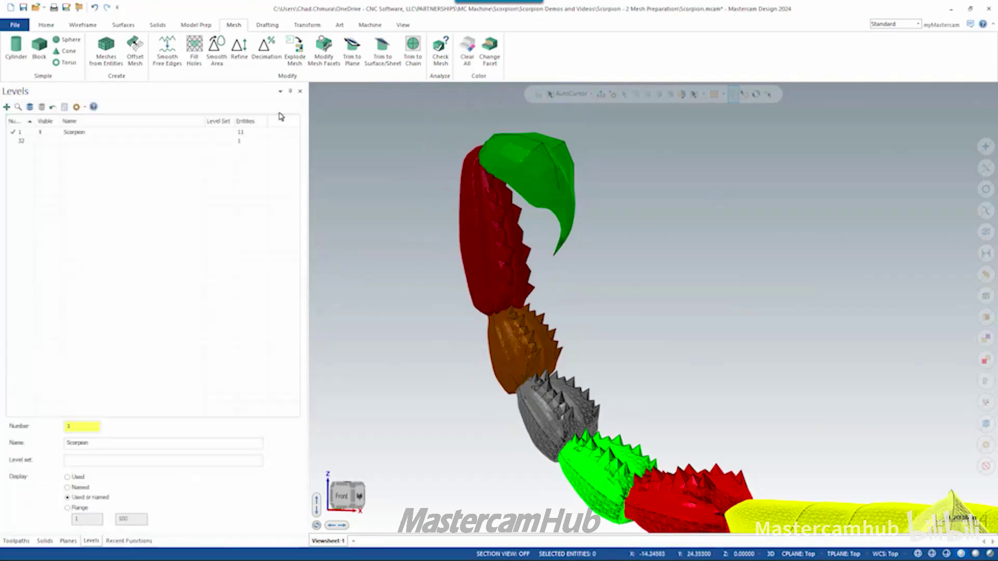
- Hide the mesh facet edges and examine the surface of the refined stinger tip
scroll(510, 213, "up", 3)
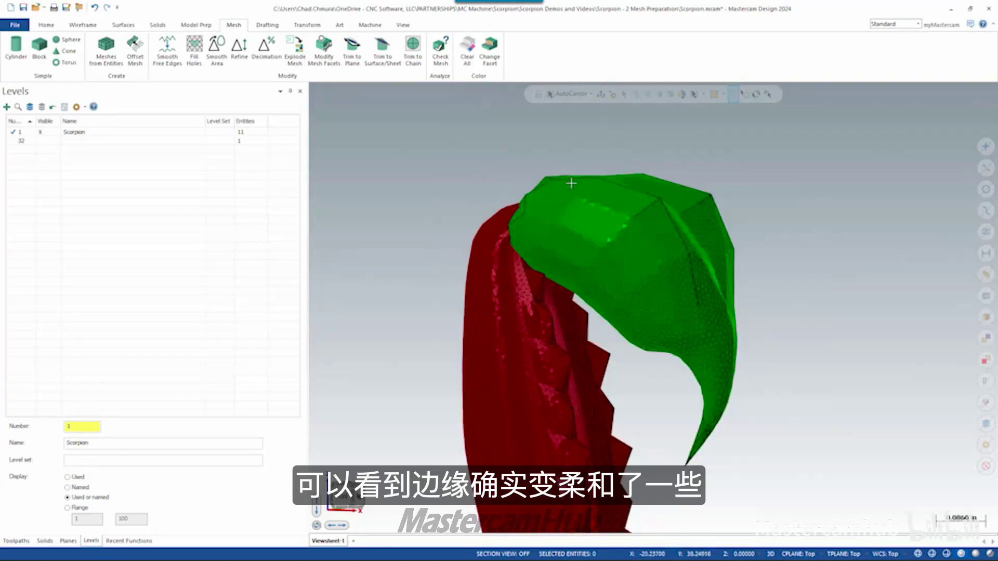
scroll(572, 183, "up", 5)
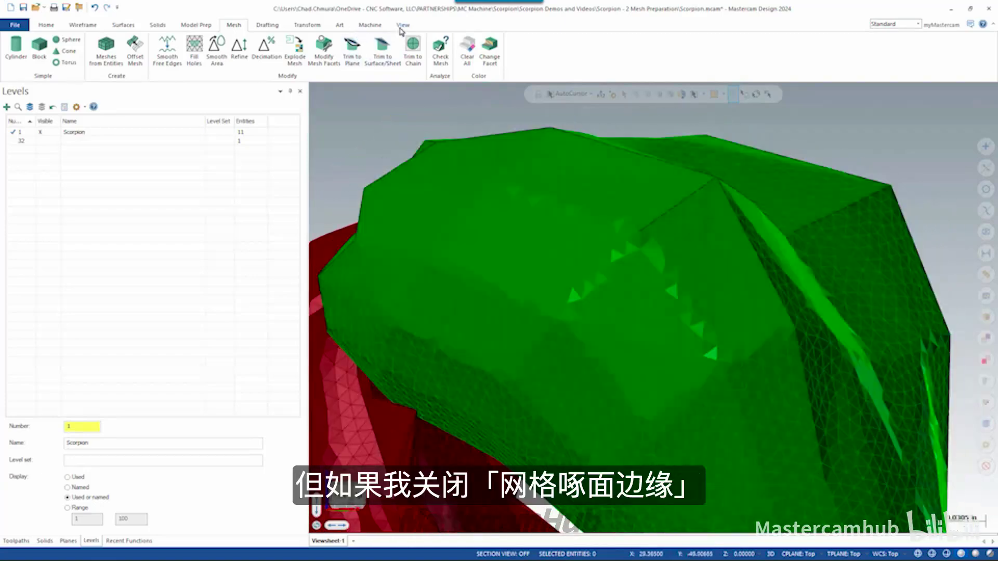
left_click(403, 25)
left_click(366, 64)
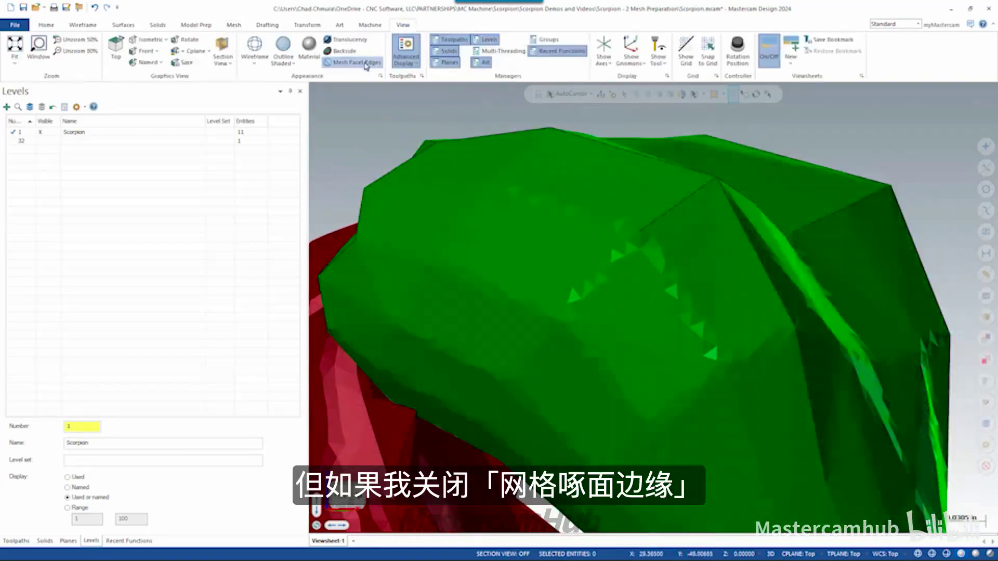
scroll(650, 300, "down", 3)
mouse_move(650, 300)
middle_mouse_down()
mouse_move(668, 278)
mouse_move(665, 310)
mouse_move(668, 282)
mouse_move(655, 280)
middle_mouse_up()
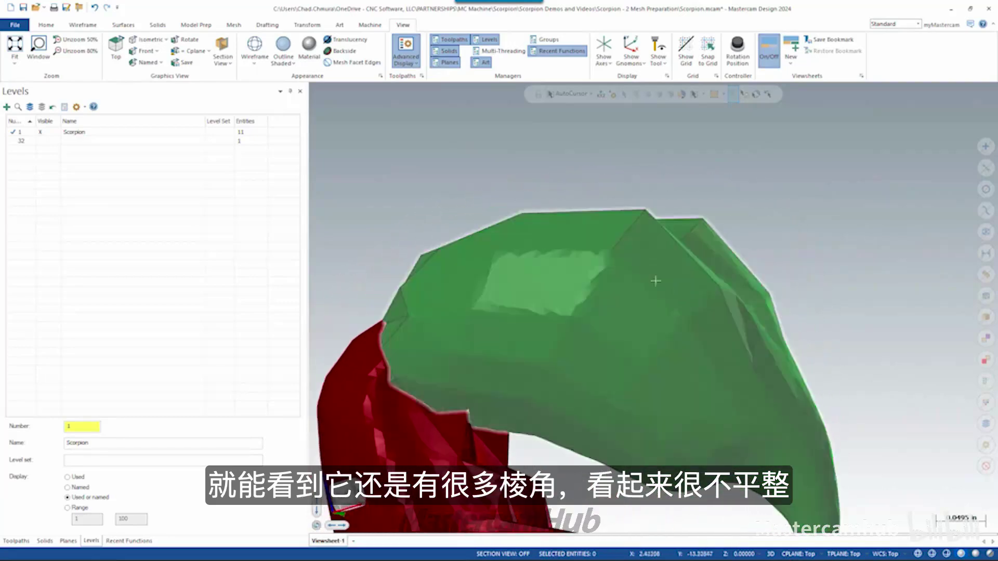
scroll(654, 280, "down", 6)
scroll(486, 254, "down", 2)
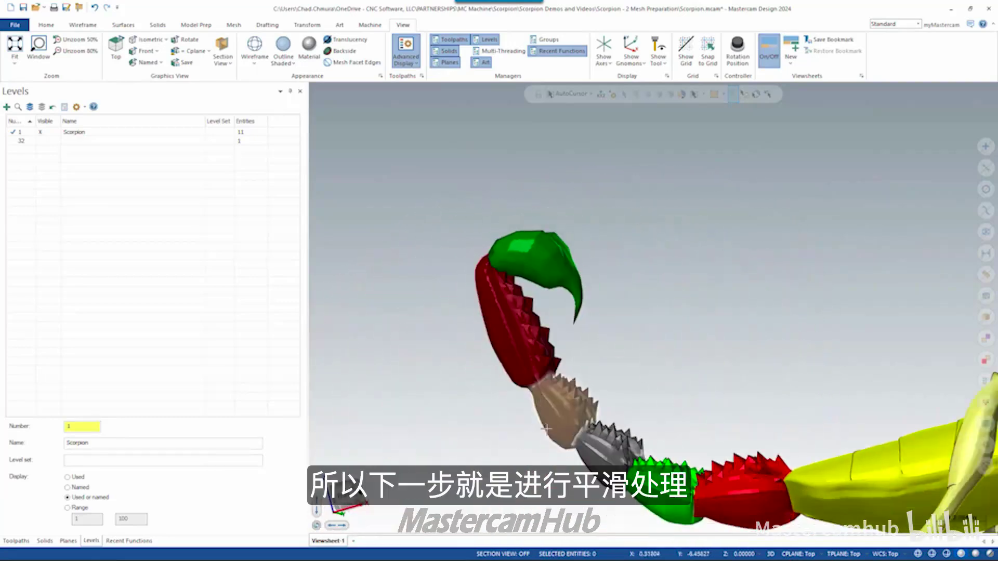
- Start a Smooth Area on the whole green stinger-tip mesh with the Preserve curvature method and preview it
scroll(488, 291, "up", 3)
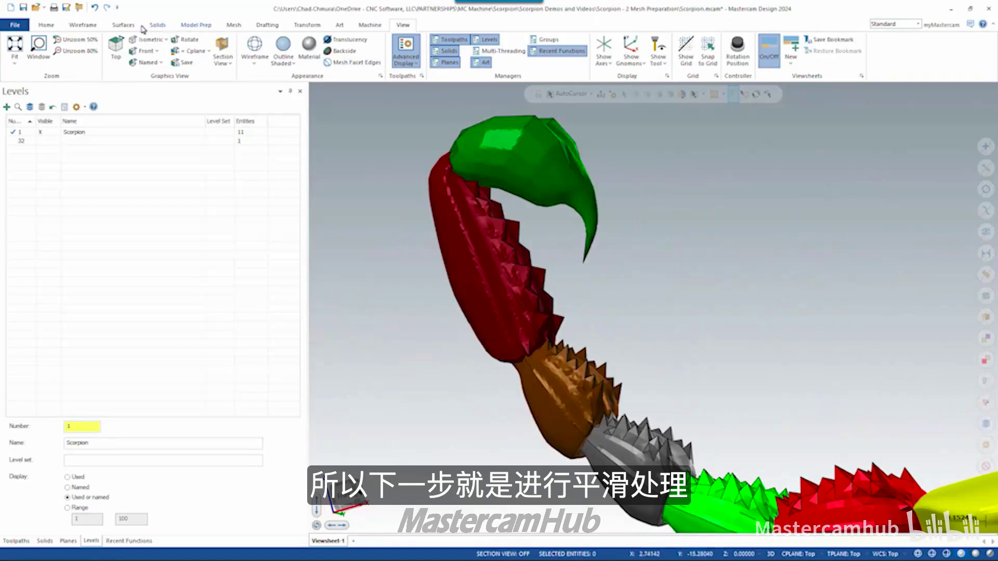
left_click(240, 24)
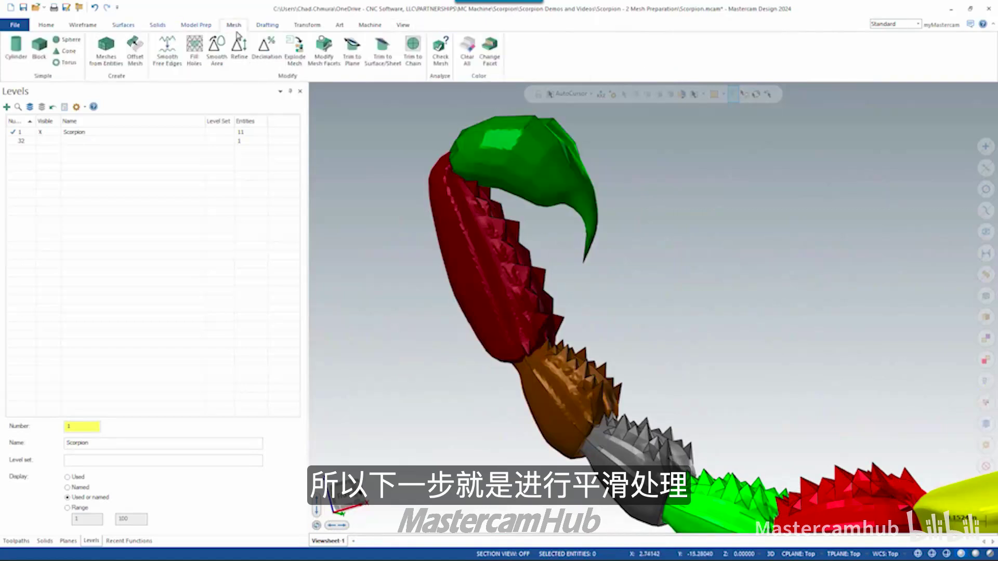
left_click(216, 59)
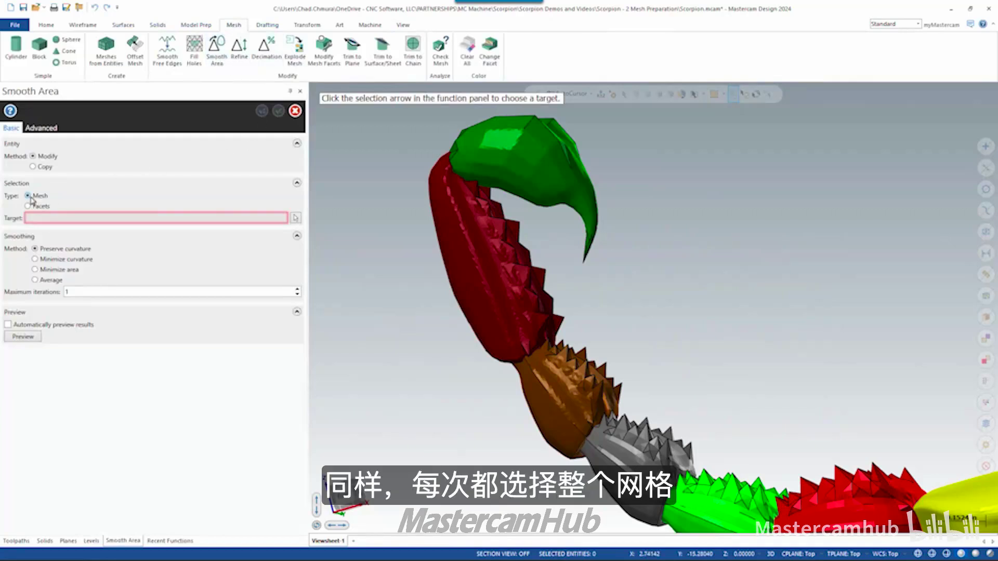
left_click(295, 218)
left_click(556, 141)
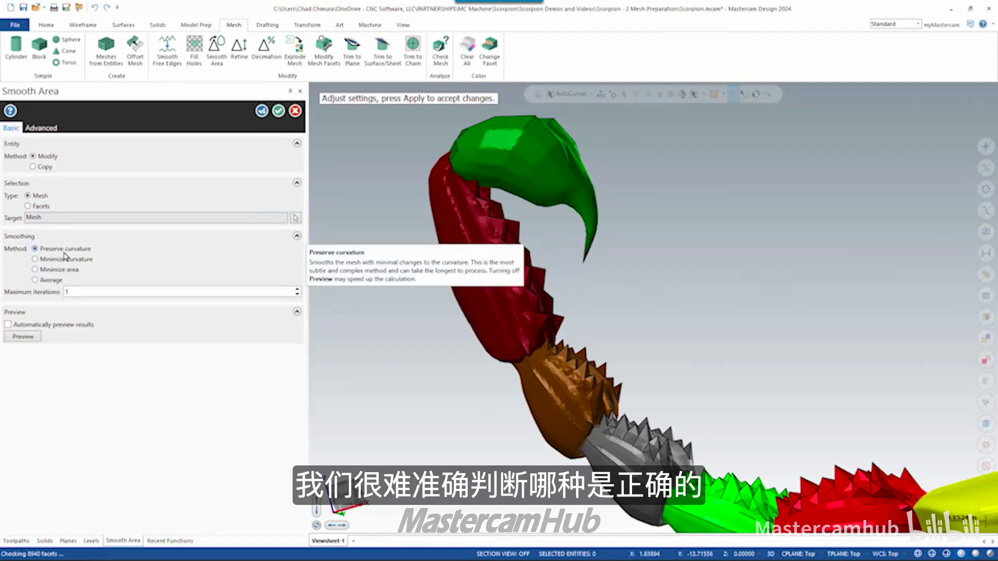
left_click(23, 336)
- Preview the stinger-tip smoothing with the Minimize curvature, Minimize area and Average methods to compare their shapes
scroll(554, 125, "up", 3)
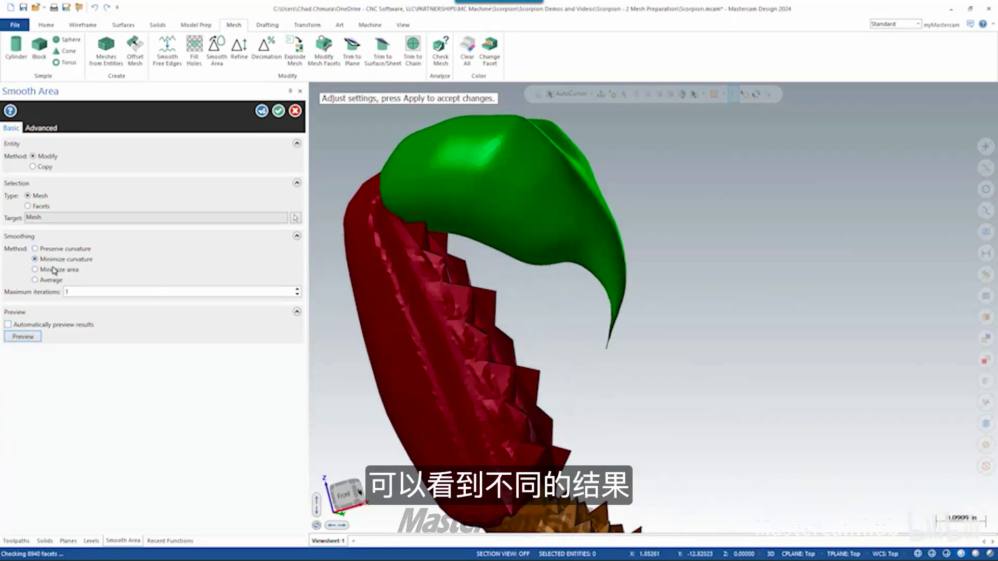
left_click(38, 337)
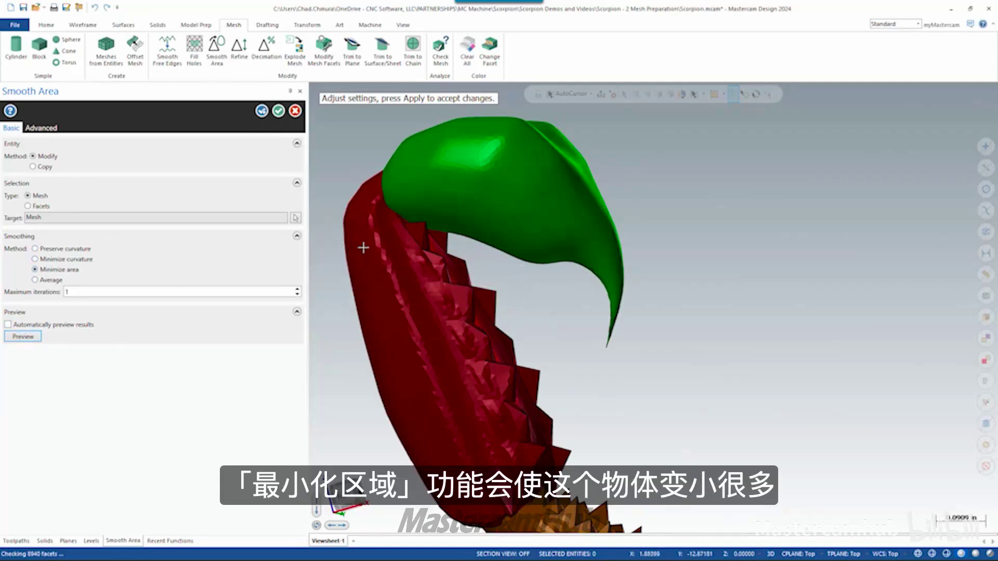
left_click(36, 280)
left_click(26, 337)
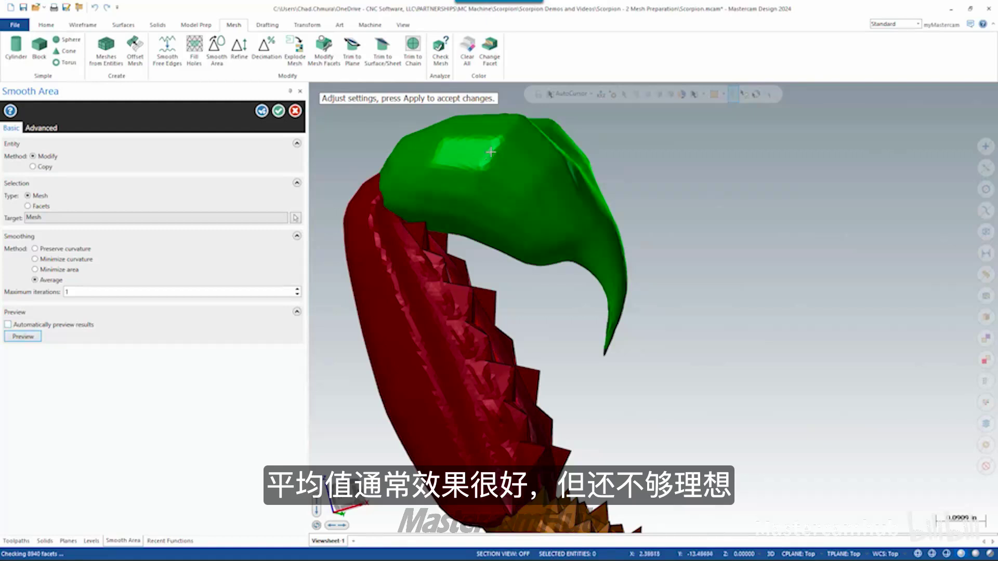
middle_click_drag(520, 160, 561, 214)
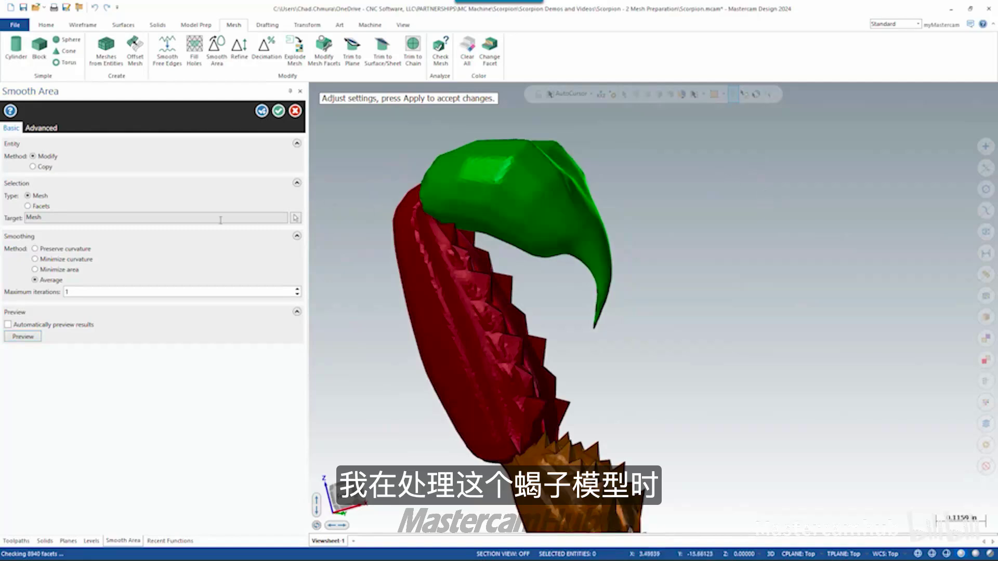
- Smooth the stinger tip with Preserve curvature and 10 maximum iterations, preview it and apply the smoothing
left_click(36, 337)
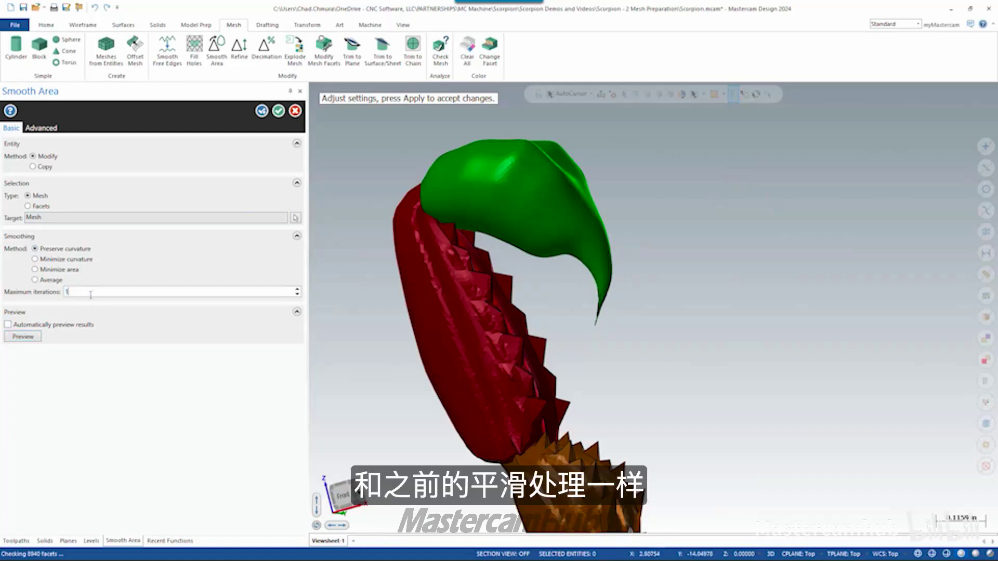
type("10")
left_click(45, 340)
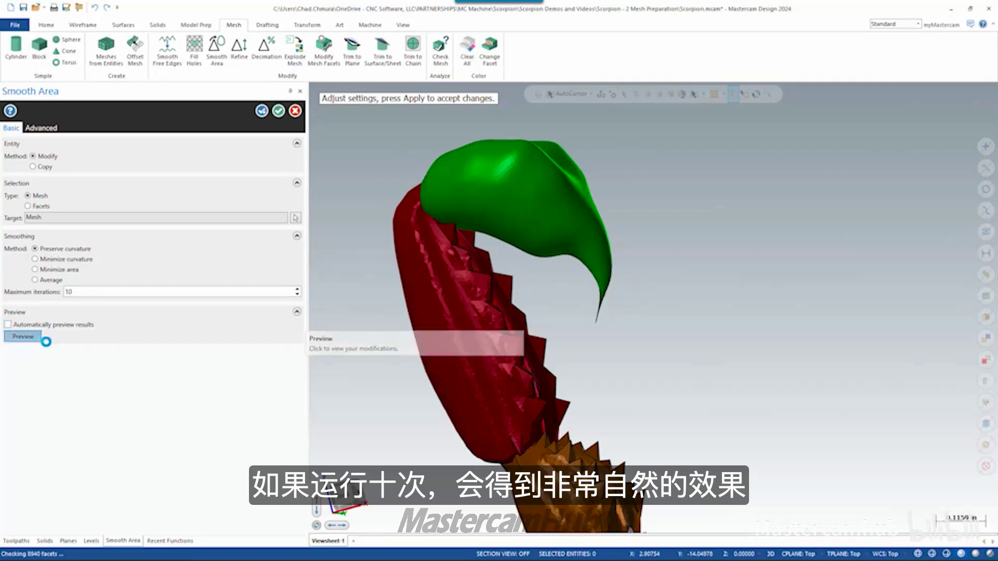
middle_click_drag(495, 392, 546, 258)
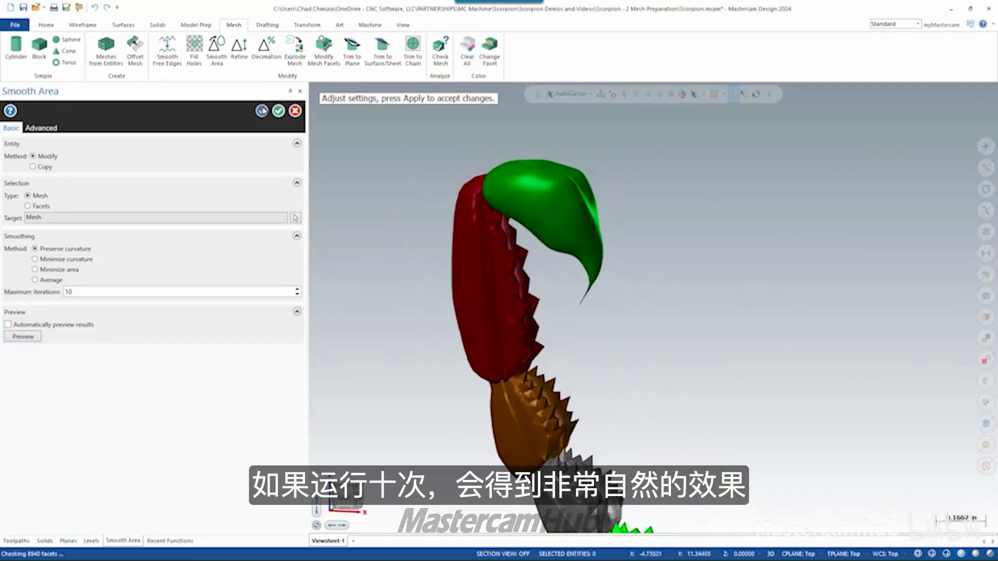
left_click(264, 111)
- Select the whole dark red tail segment for smoothing, preview it with 10 iterations and inspect its spikes
left_click(296, 219)
left_click(472, 287)
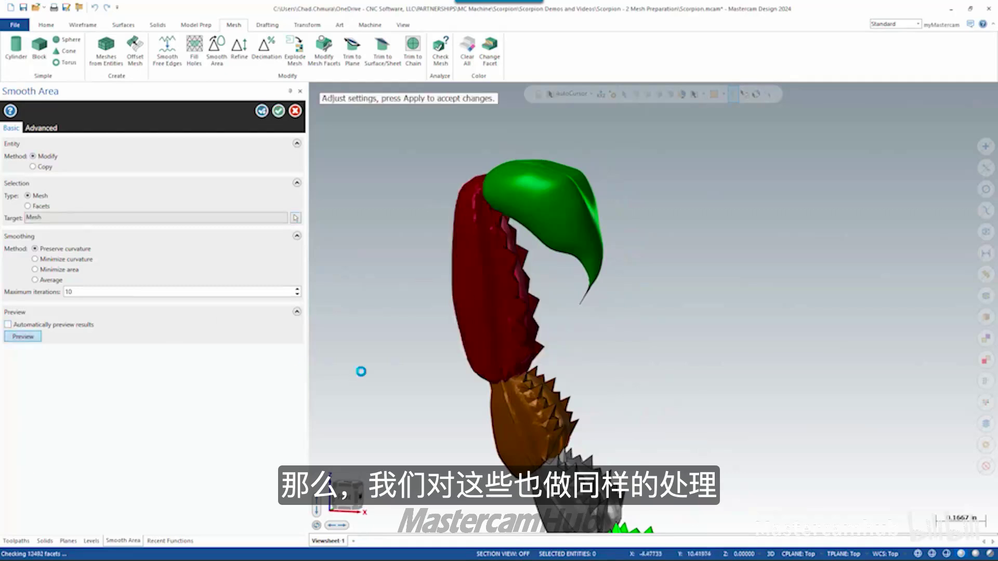
scroll(509, 358, "up", 5)
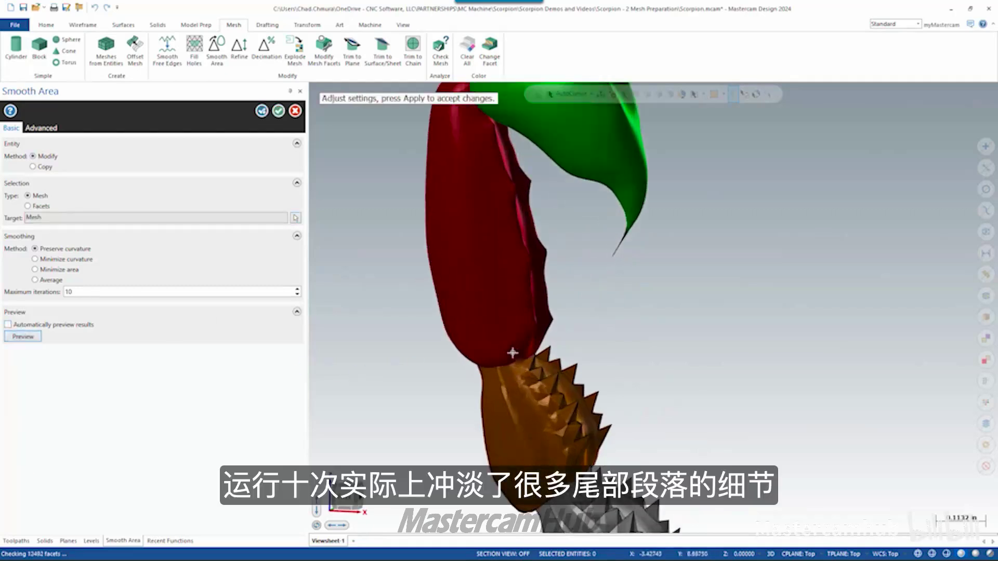
scroll(474, 327, "up", 5)
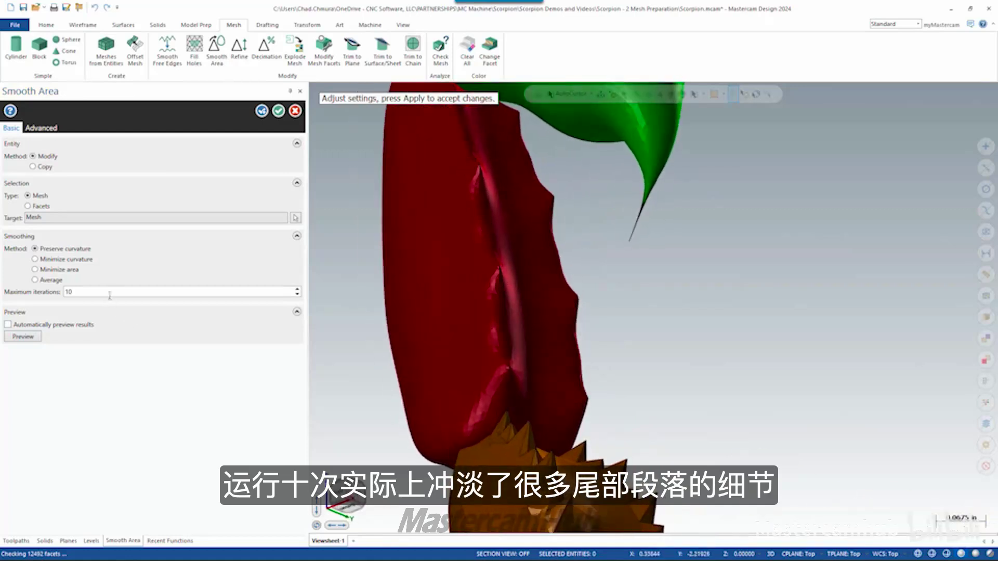
- Set the maximum smoothing iterations to 3 for the dark red tail segment, preview it and examine the spikes
type("5")
left_click(23, 336)
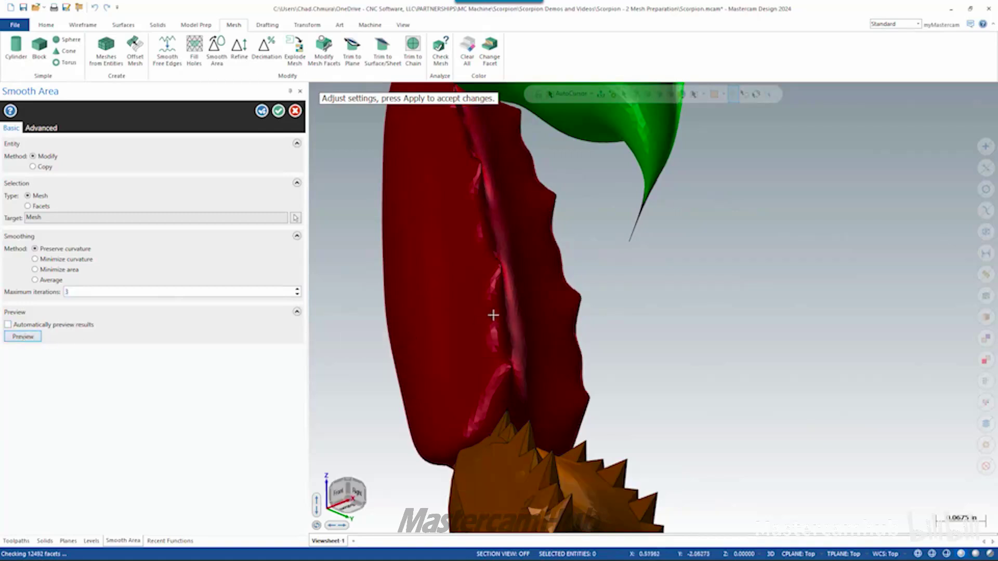
middle_click_drag(510, 303, 594, 356)
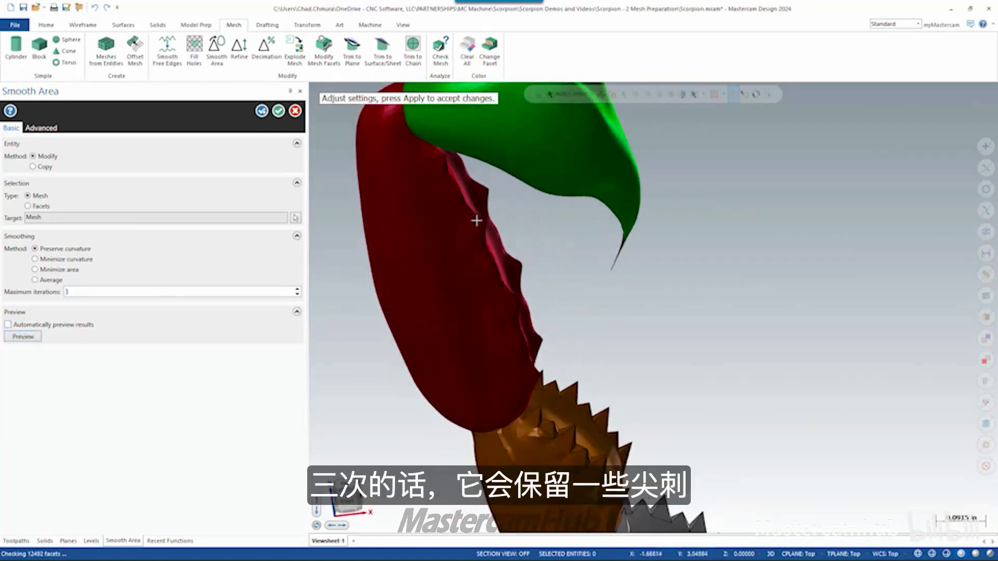
scroll(545, 396, "down", 3)
scroll(546, 354, "up", 4)
scroll(546, 354, "up", 5)
middle_click_drag(509, 321, 479, 307)
scroll(705, 361, "down", 3)
scroll(705, 361, "down", 3)
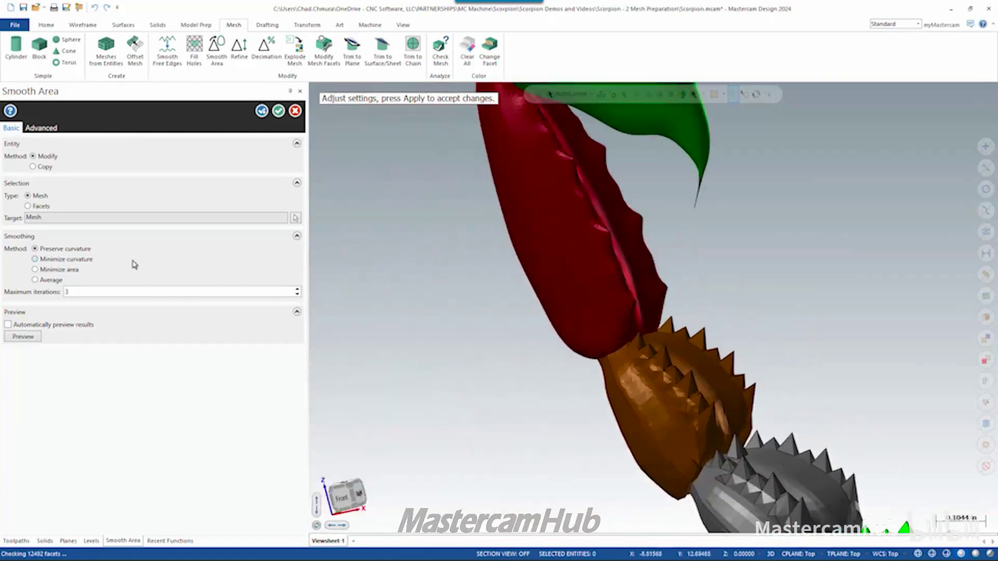
- Apply the dark red tail segment's smoothing, and smooth the adjoining brown segment with Preserve curvature and 3 maximum iterations
left_click(262, 111)
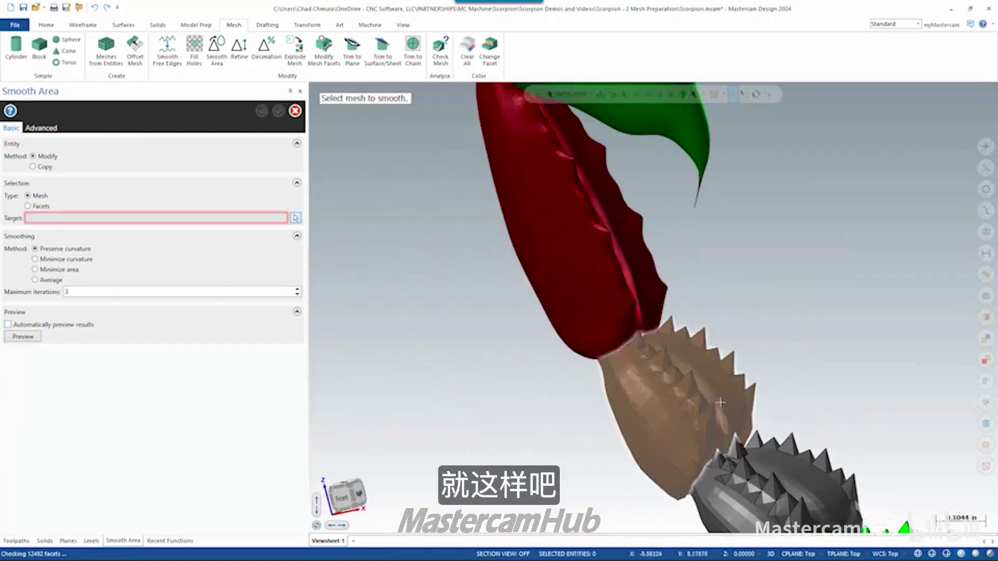
scroll(479, 312, "down", 4)
middle_click_drag(618, 378, 652, 318)
left_click(279, 111)
scroll(597, 360, "up", 3)
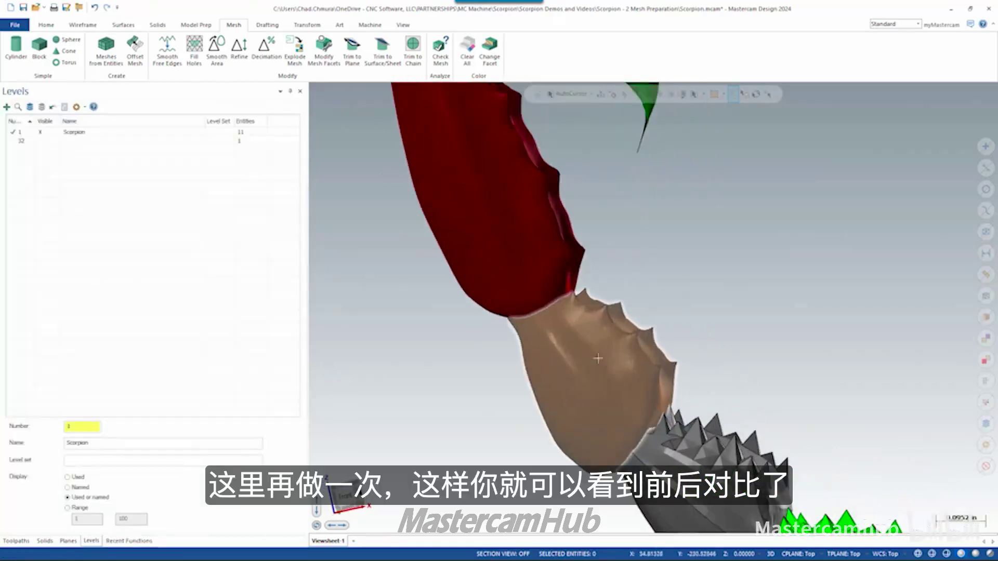
- Compare the smoothed dark red and brown tail segments with the unsmoothed grey one, and examine the stinger's thin tip
scroll(533, 265, "down", 3)
middle_click_drag(534, 266, 508, 277)
scroll(515, 286, "down", 3)
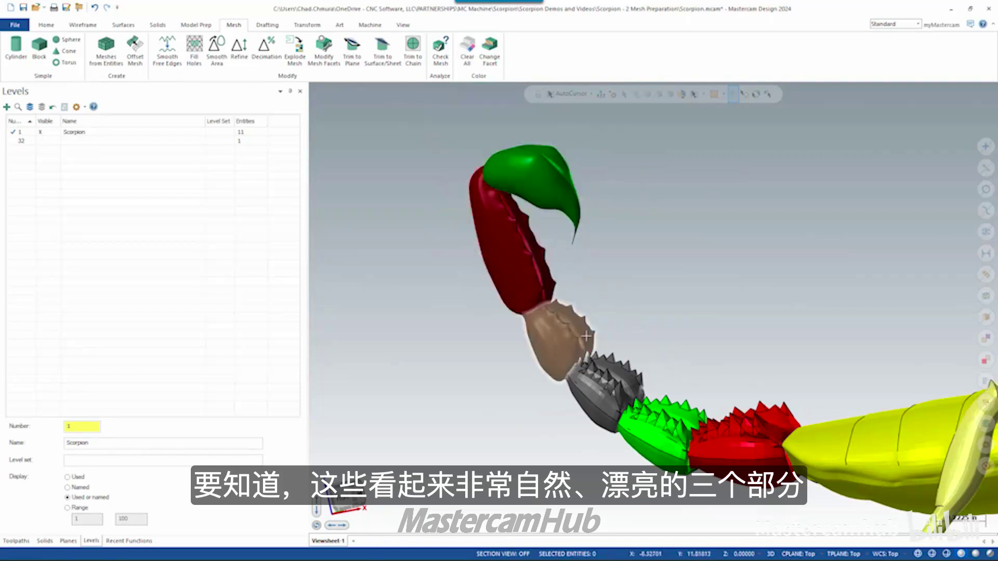
scroll(586, 336, "up", 5)
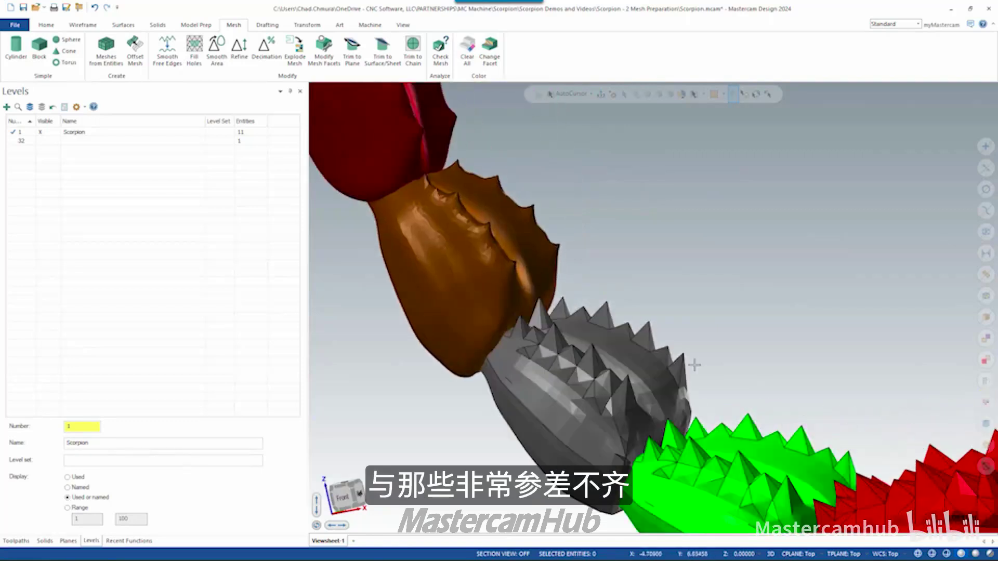
scroll(694, 365, "down", 5)
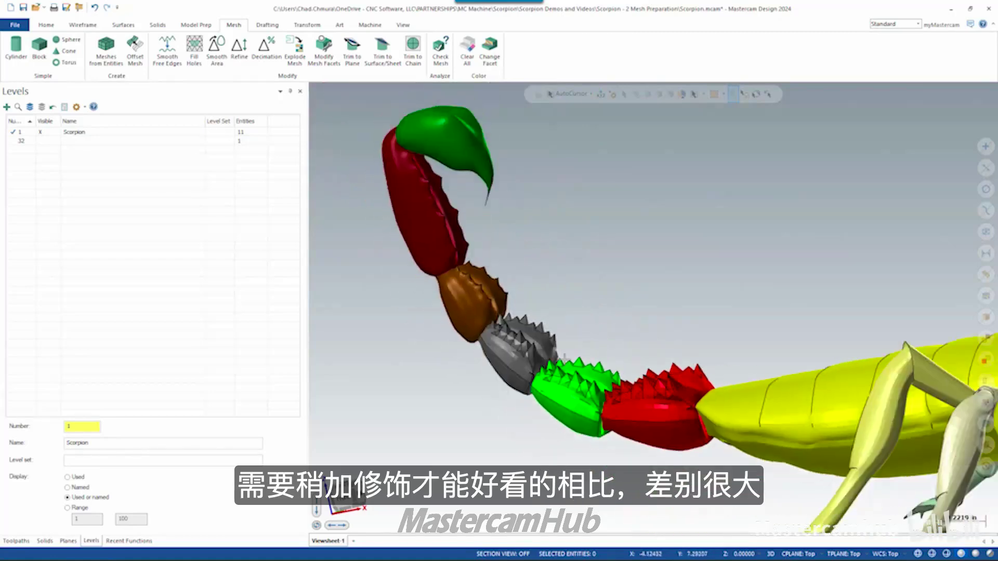
scroll(483, 176, "up", 5)
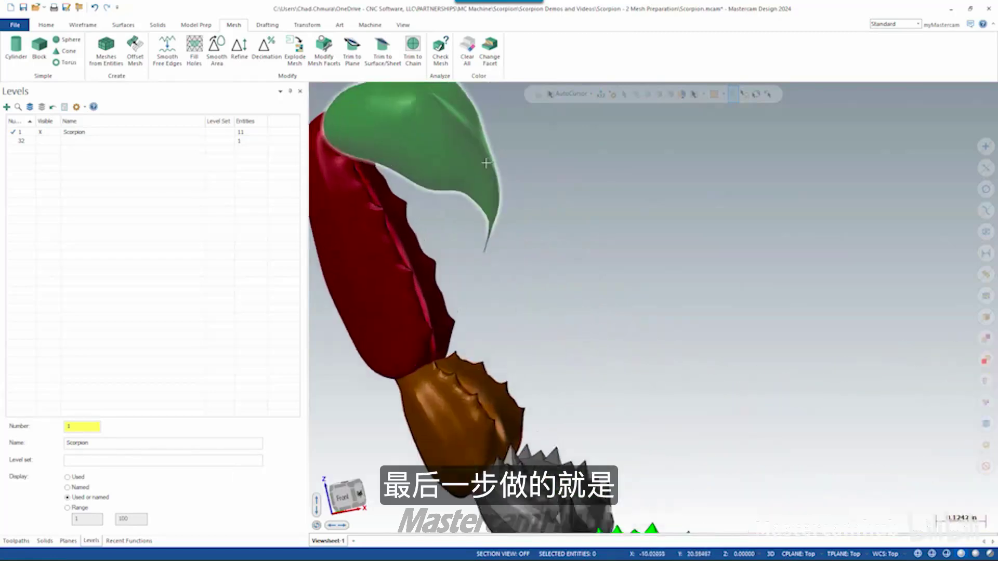
scroll(482, 176, "up", 4)
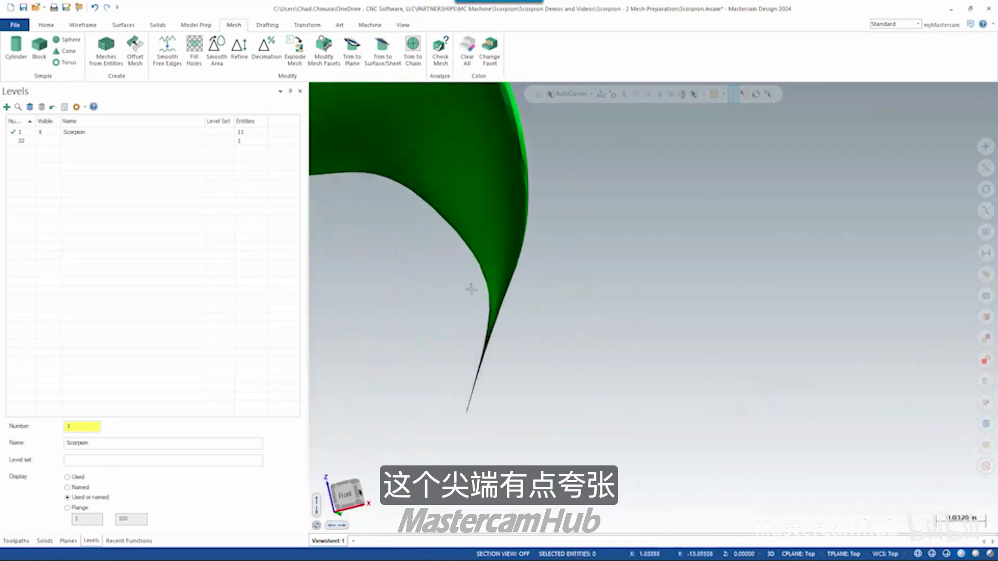
scroll(503, 279, "down", 4)
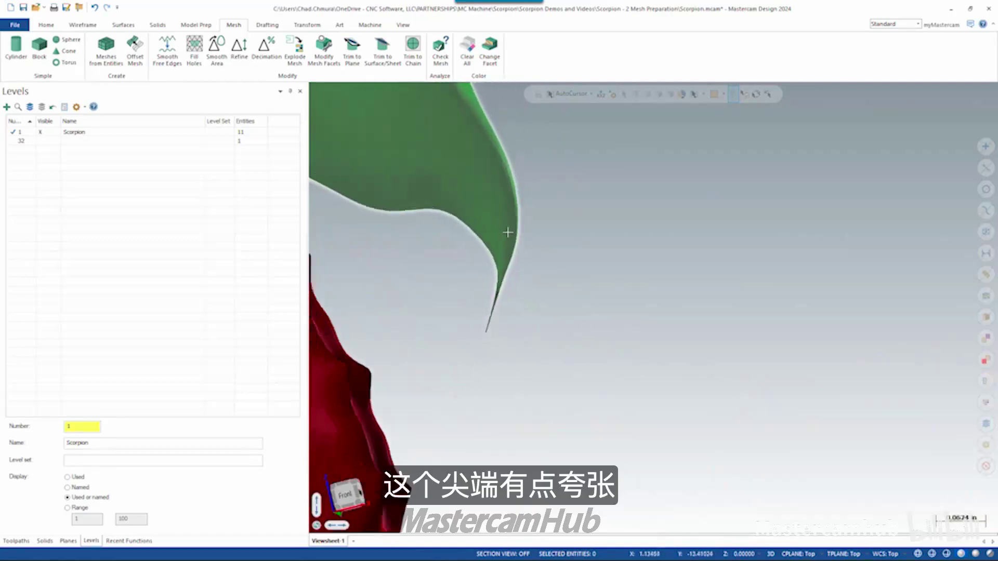
- Set up a Modify Mesh Facets repair on the green stinger, with the selection brush set to Intersect and wrapping around the mesh
left_click(320, 51)
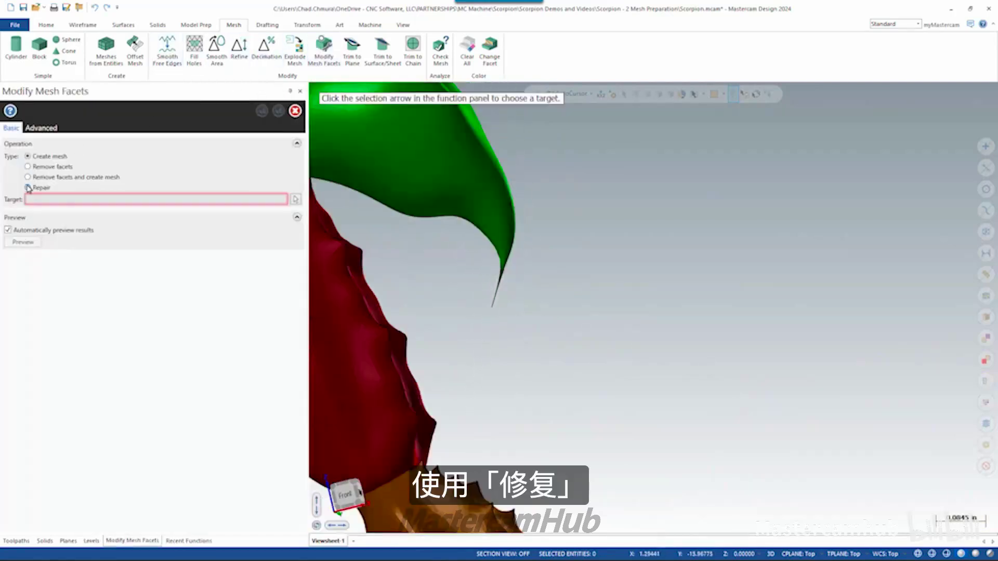
left_click(294, 198)
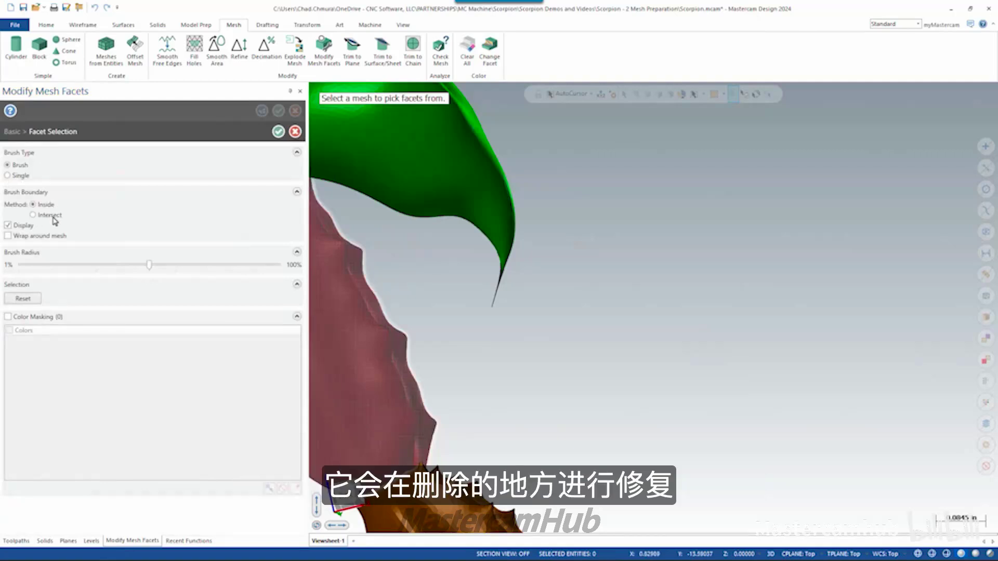
left_click(493, 199)
scroll(498, 243, "up", 2)
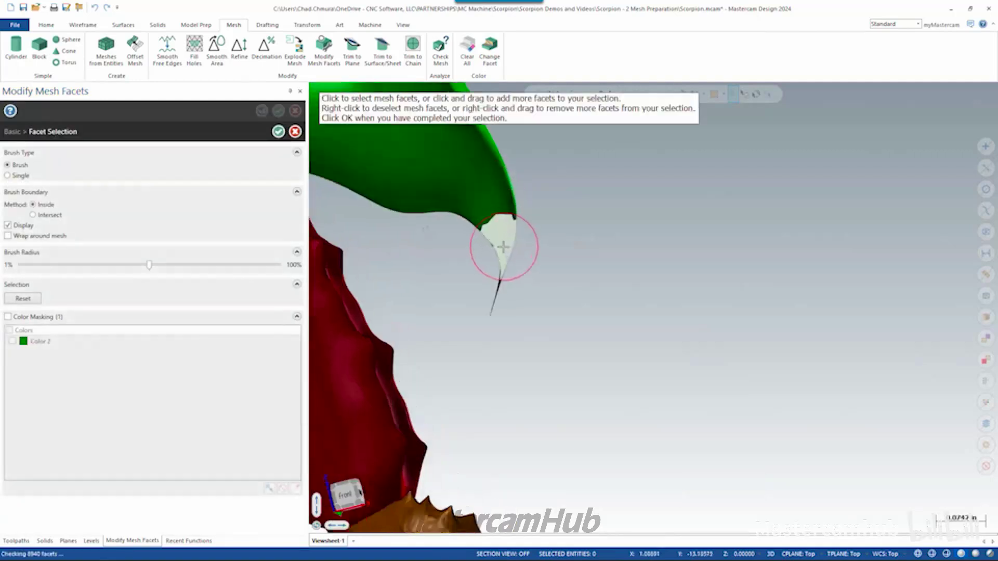
left_click(43, 217)
left_click(29, 237)
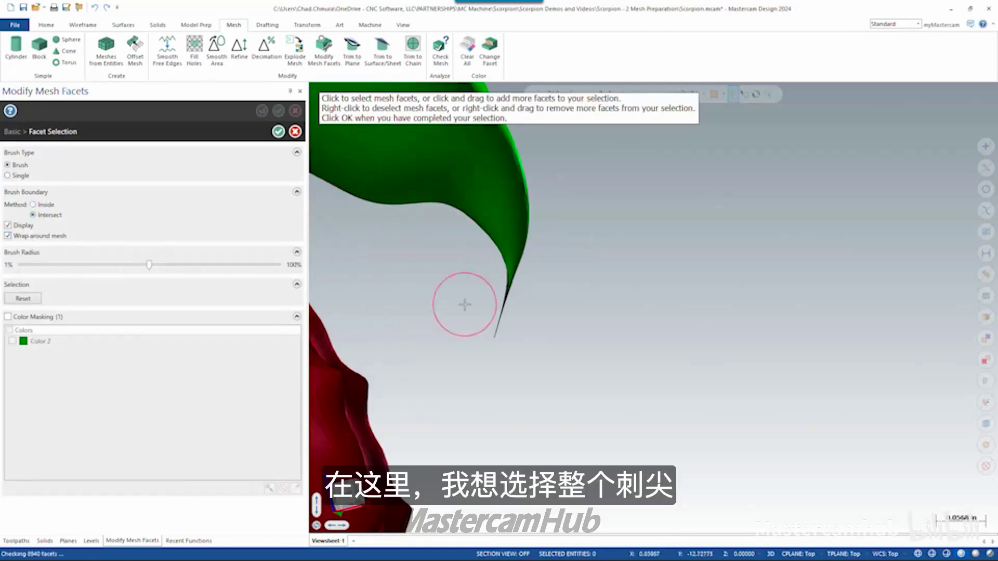
- Brush-select the facets at the stinger's end and deselect the thicker part, keeping only the thin needle-like tip
scroll(523, 285, "up", 3)
left_click(521, 258)
scroll(521, 258, "down", 5)
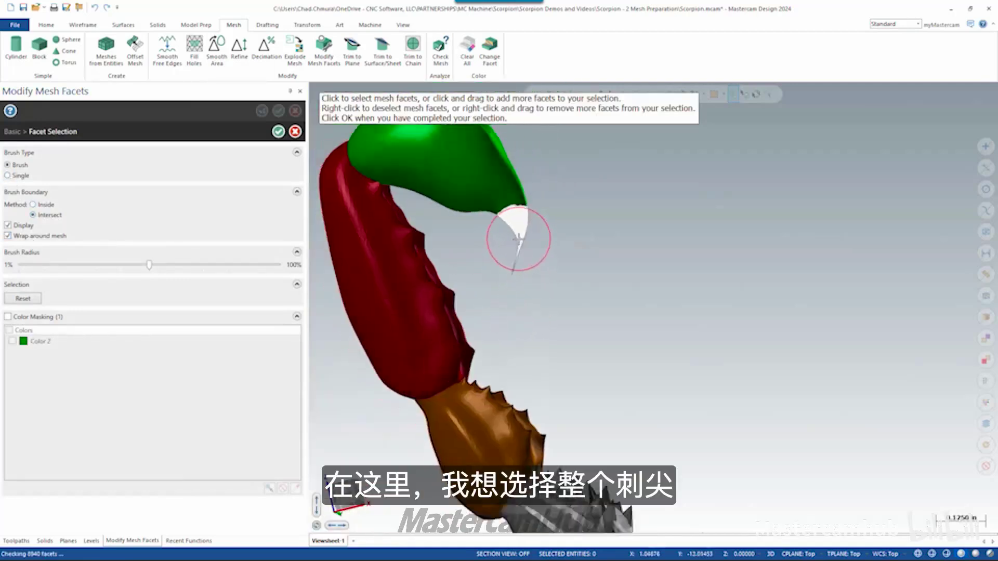
mouse_move(520, 239)
left_mouse_down()
mouse_move(478, 183)
mouse_move(509, 200)
left_mouse_up()
right_click_drag(509, 200, 519, 210)
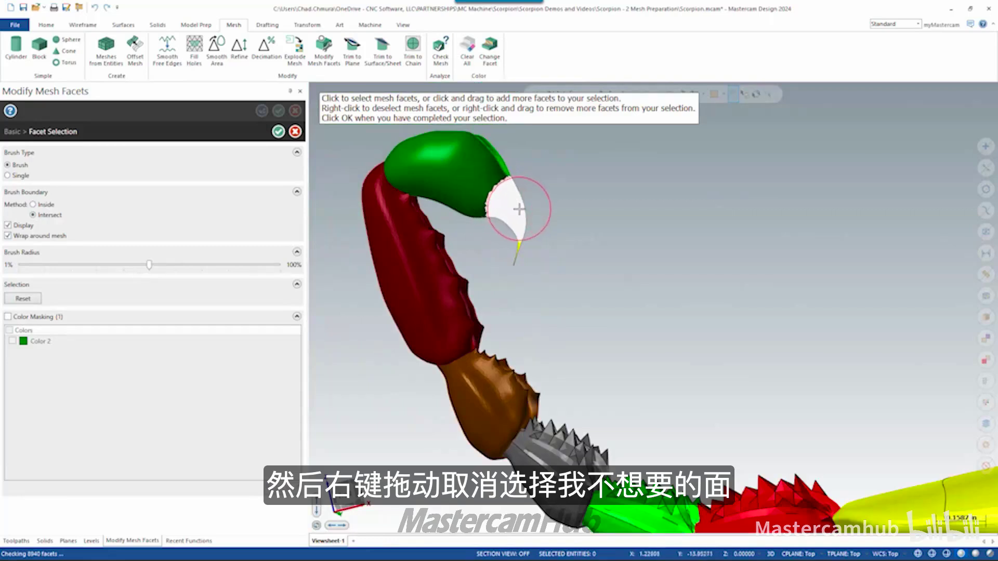
scroll(637, 261, "up", 3)
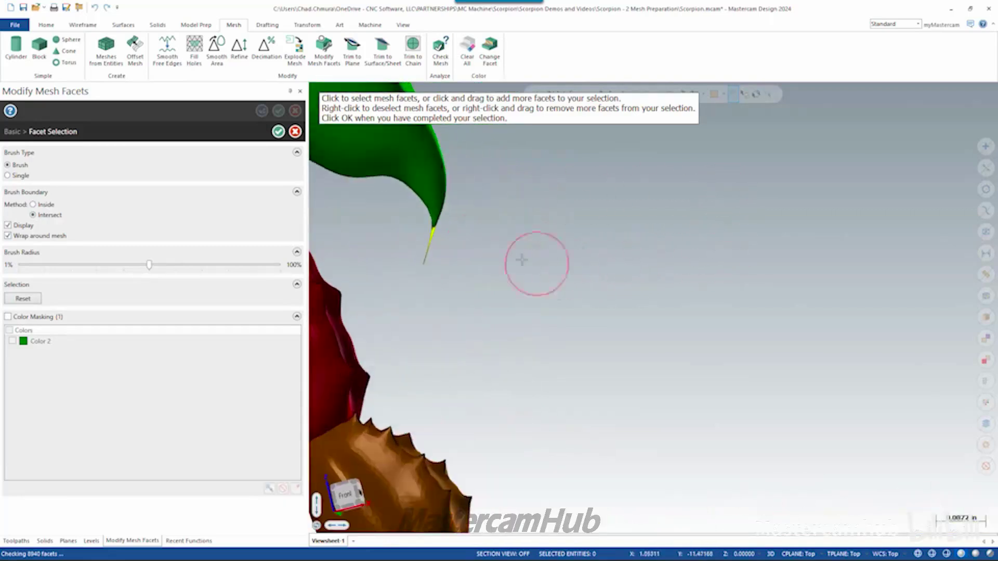
- Accept the facet selection for the repair and inspect the previewed shape of the stinger tip
left_click(279, 132)
scroll(457, 191, "down", 3)
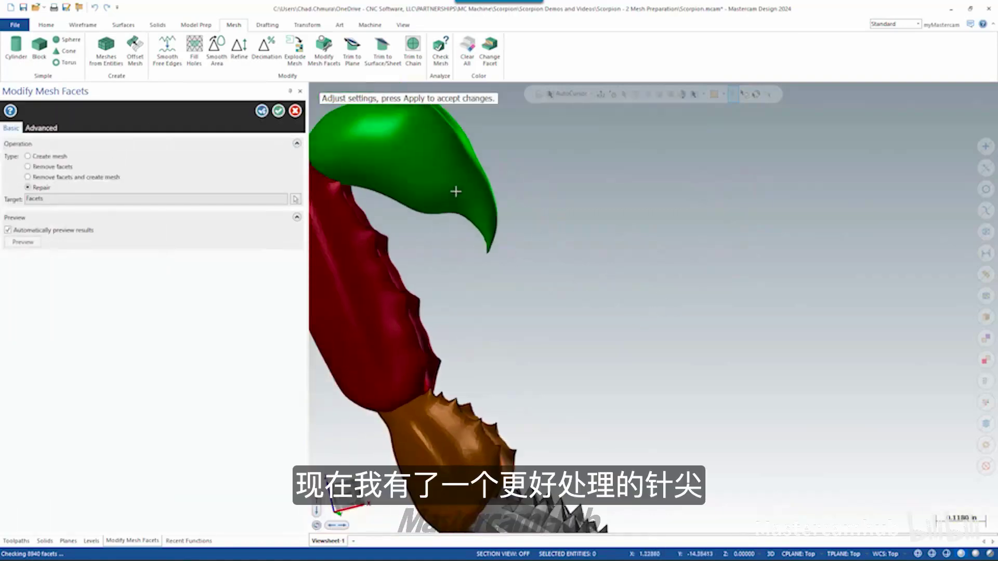
scroll(465, 185, "up", 3)
scroll(464, 184, "down", 2)
scroll(463, 183, "up", 2)
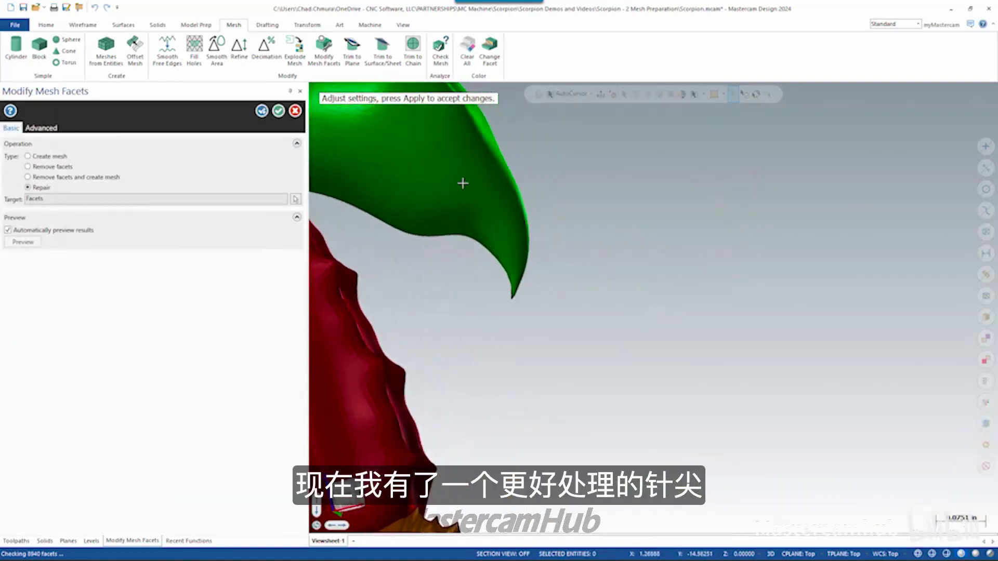